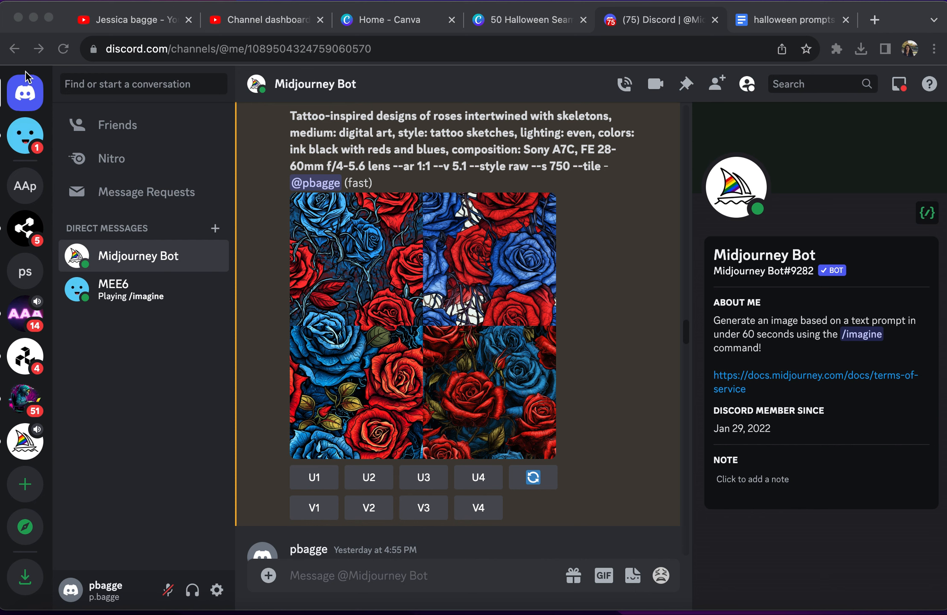
# View the options for creating a new server, close them, and return to the Midjourney Bot conversation.
pyautogui.click(26, 96)
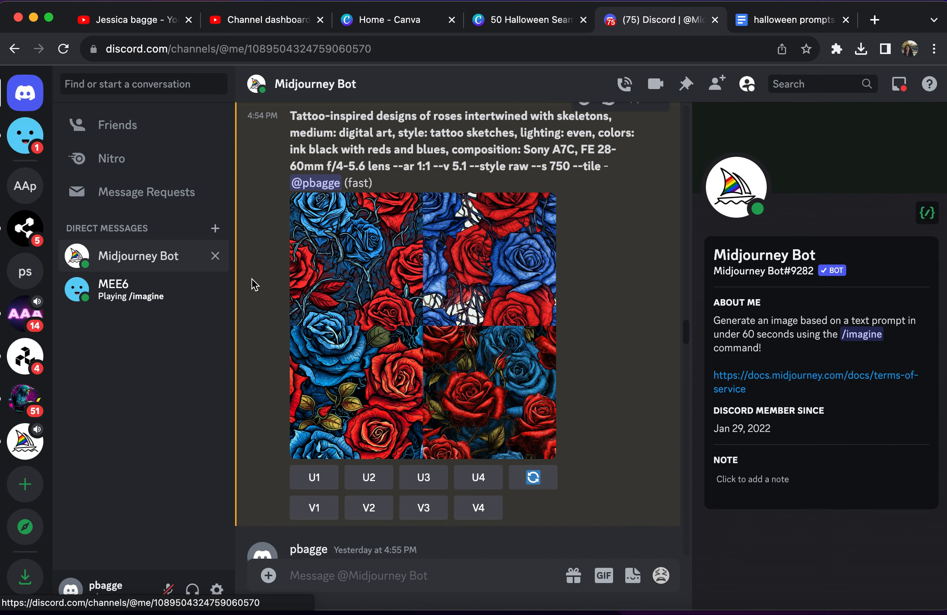
pyautogui.click(26, 483)
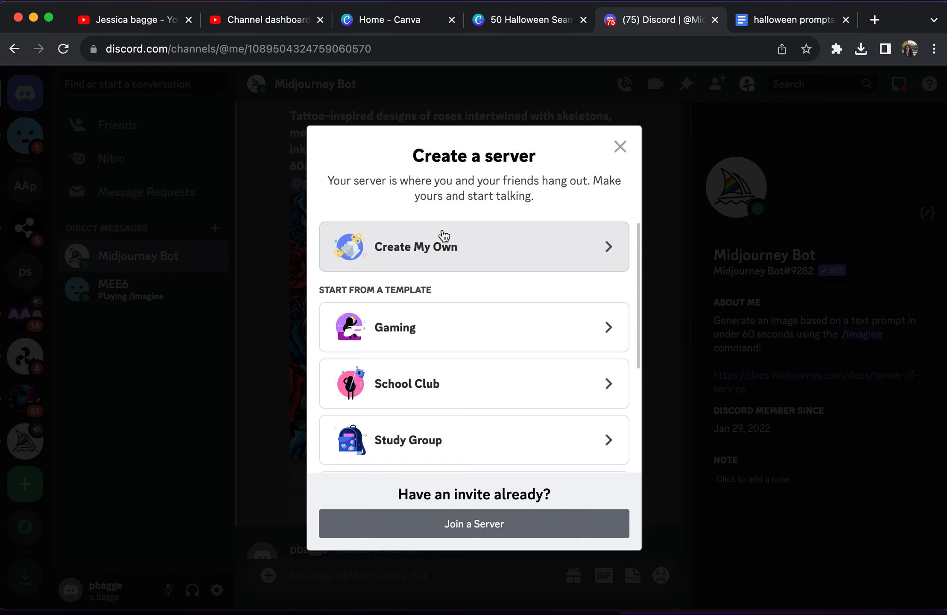
pyautogui.click(621, 148)
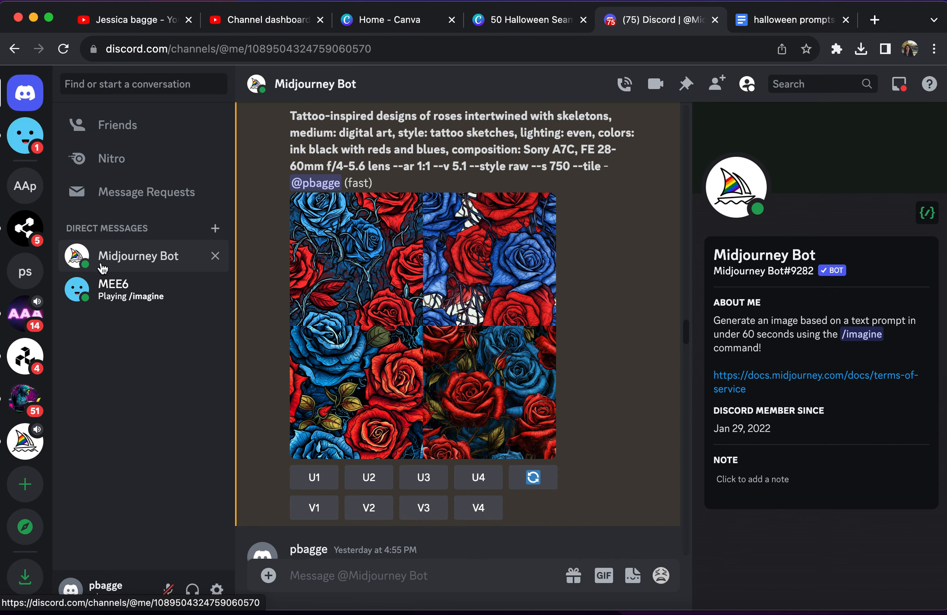
pyautogui.click(102, 268)
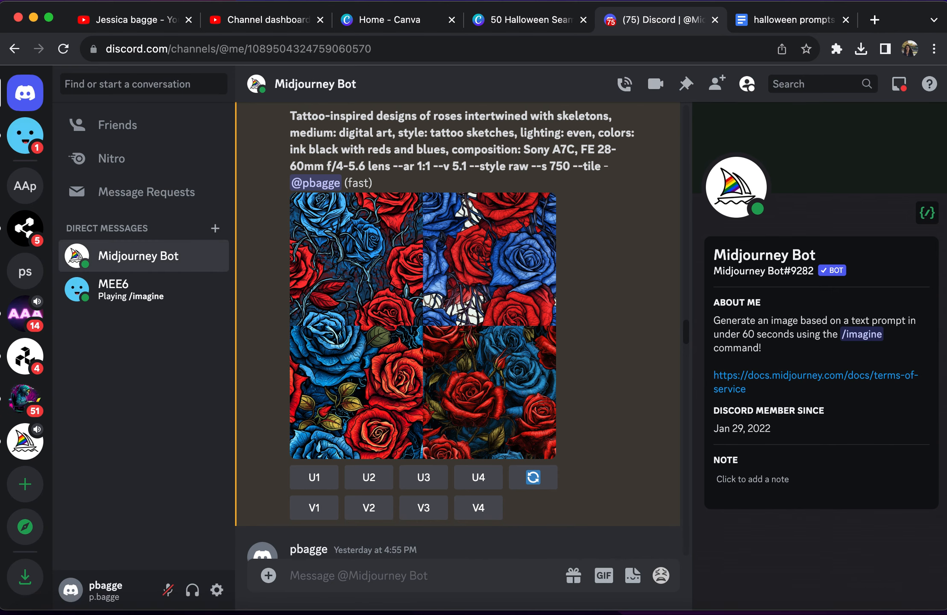
# Switch to the 50 Halloween Seamless Tiled Art Prompts PDF and copy the full Watercolor prompt on page 9.
pyautogui.click(342, 613)
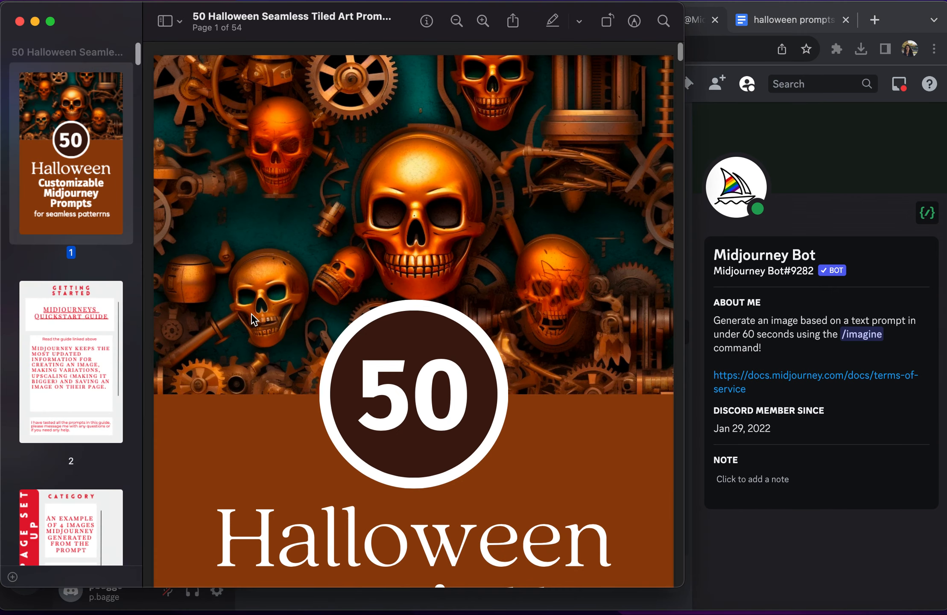
pyautogui.scroll(-20, 250, 313)
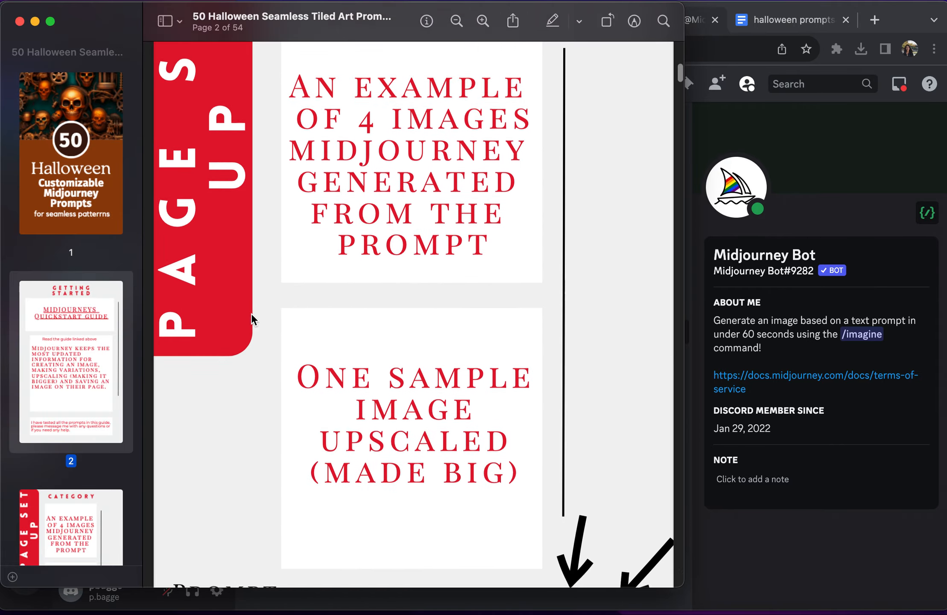
pyautogui.scroll(-20, 251, 313)
pyautogui.scroll(-20, 254, 292)
pyautogui.scroll(-20, 252, 292)
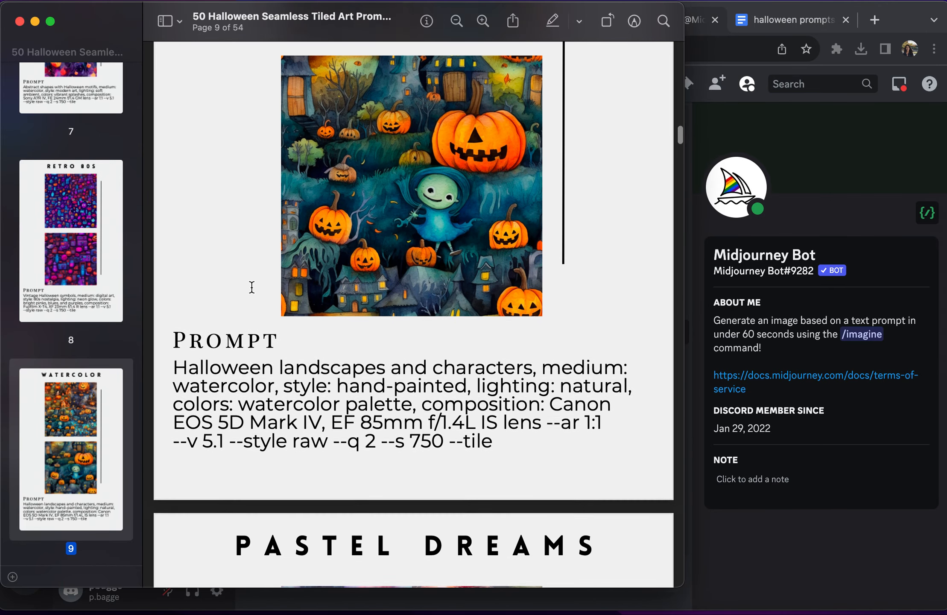
pyautogui.scroll(-2, 252, 286)
pyautogui.moveTo(503, 393); pyautogui.dragTo(179, 315)
pyautogui.rightClick(180, 316)
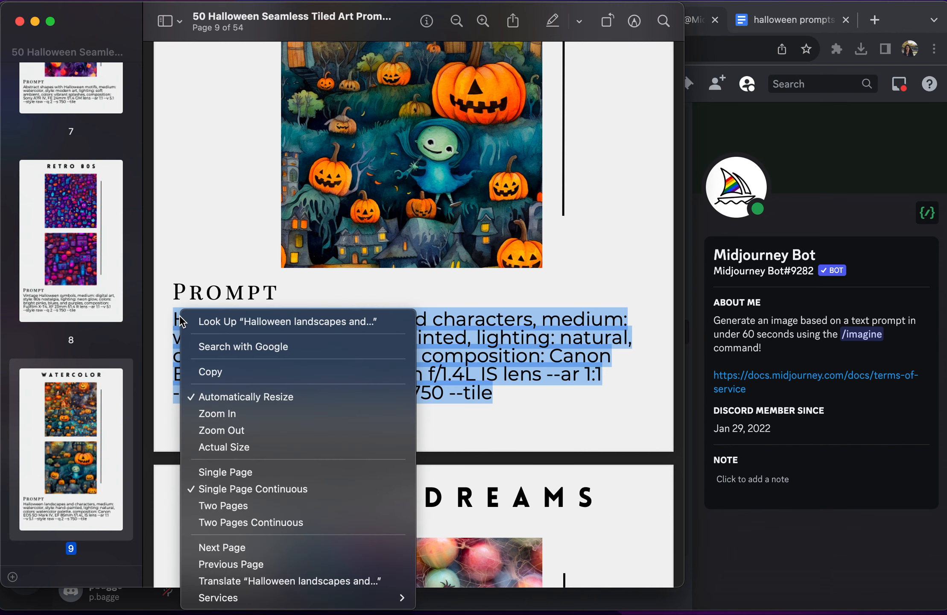
pyautogui.click(235, 371)
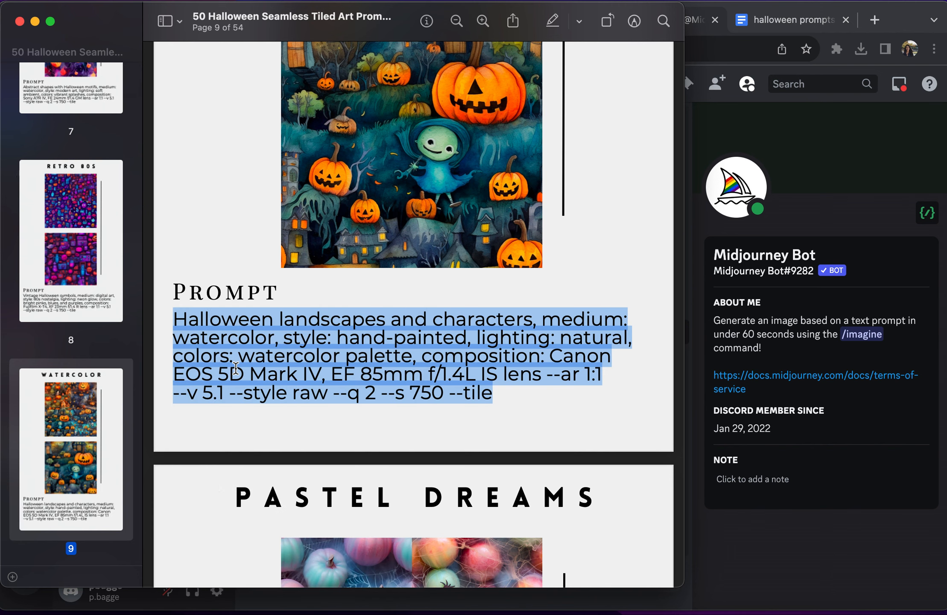
# Switch back to Discord and send the copied Halloween watercolor prompt as a plain message to Midjourney Bot.
pyautogui.click(723, 229)
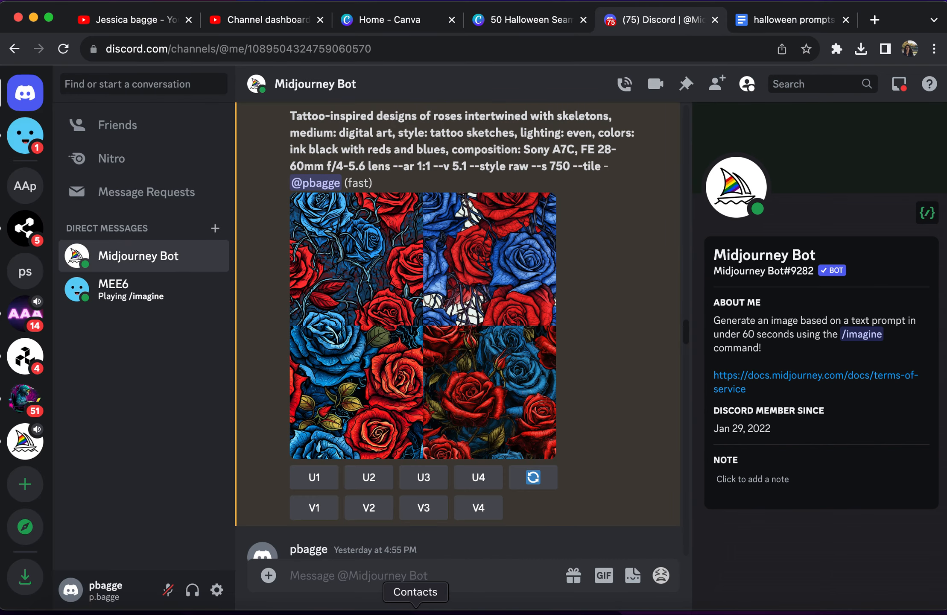
pyautogui.scroll(-15, 622, 390)
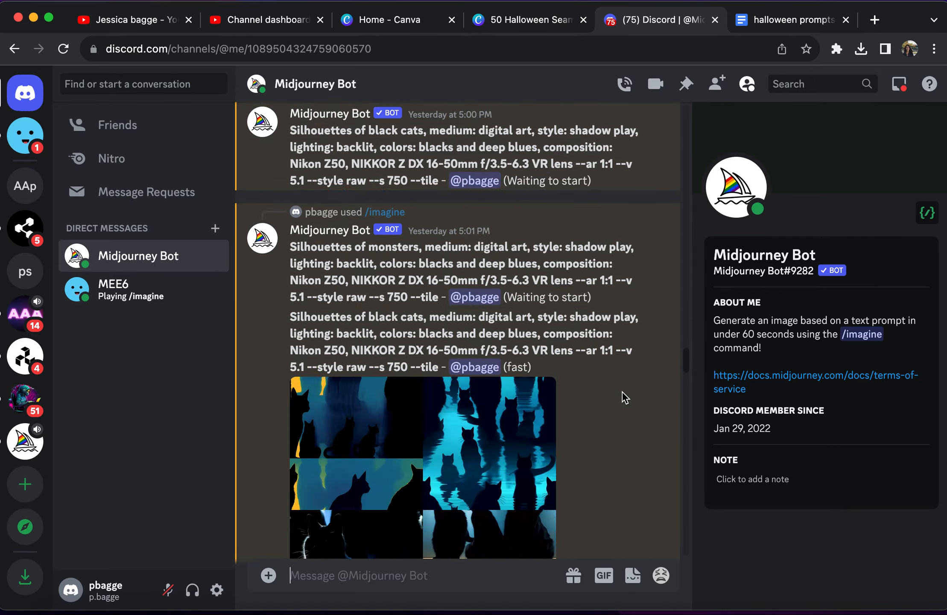
pyautogui.scroll(-5, 622, 391)
pyautogui.moveTo(691, 416); pyautogui.dragTo(696, 511)
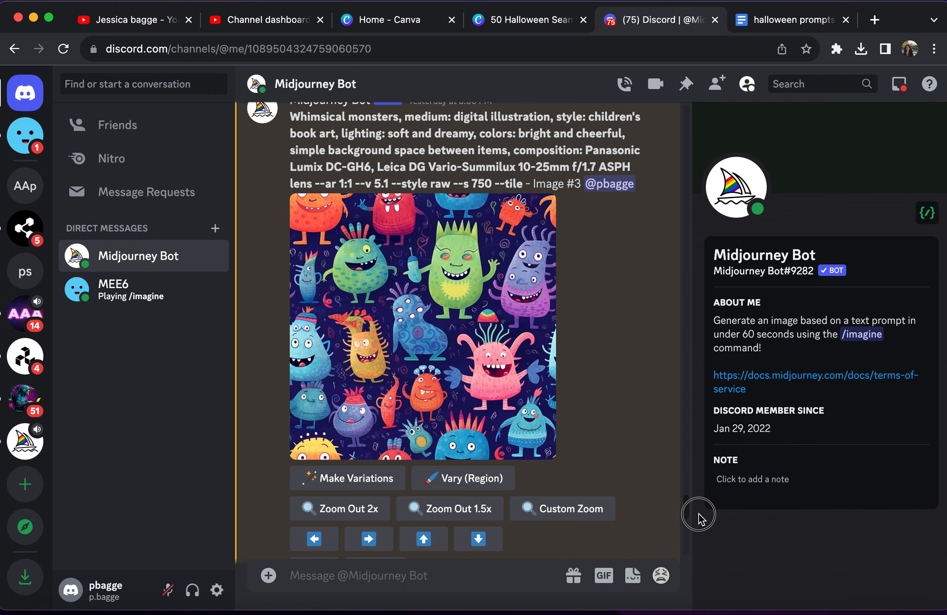
pyautogui.moveTo(685, 510); pyautogui.dragTo(684, 560)
pyautogui.click(424, 578)
pyautogui.press('super+v')
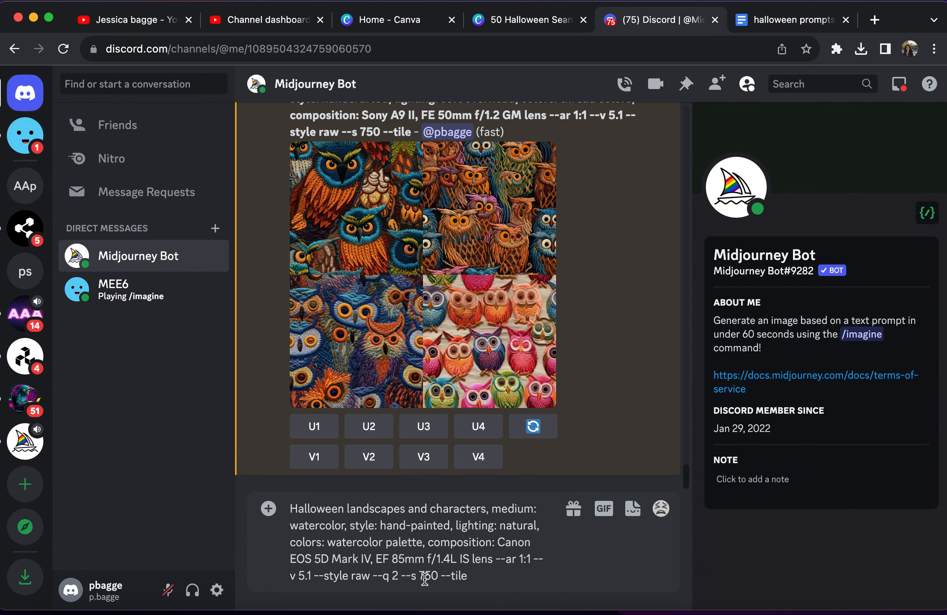
pyautogui.press('Return')
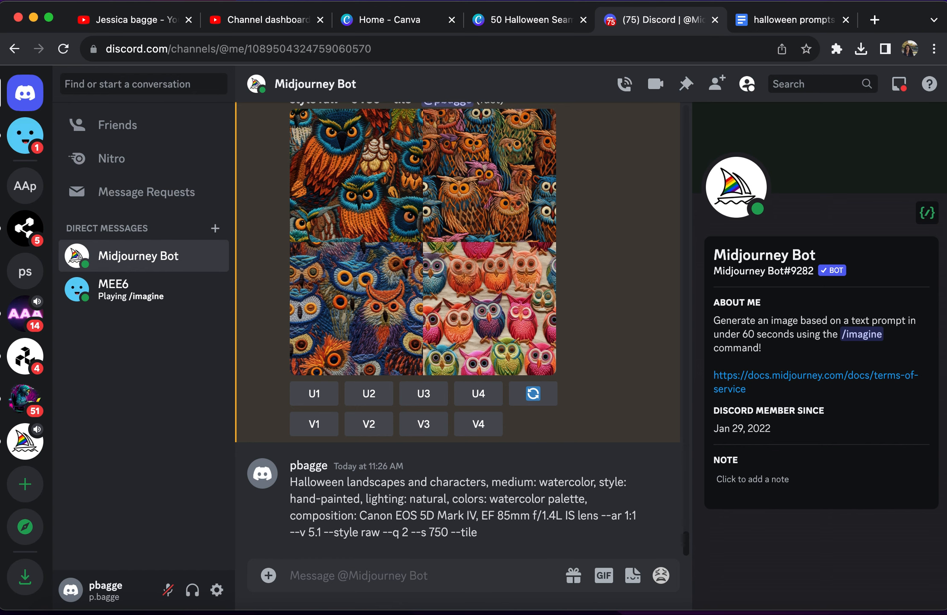
# Run the /imagine command with the copied "Halloween landscapes and characters" watercolor prompt, including its --tile parameter.
pyautogui.write('/')
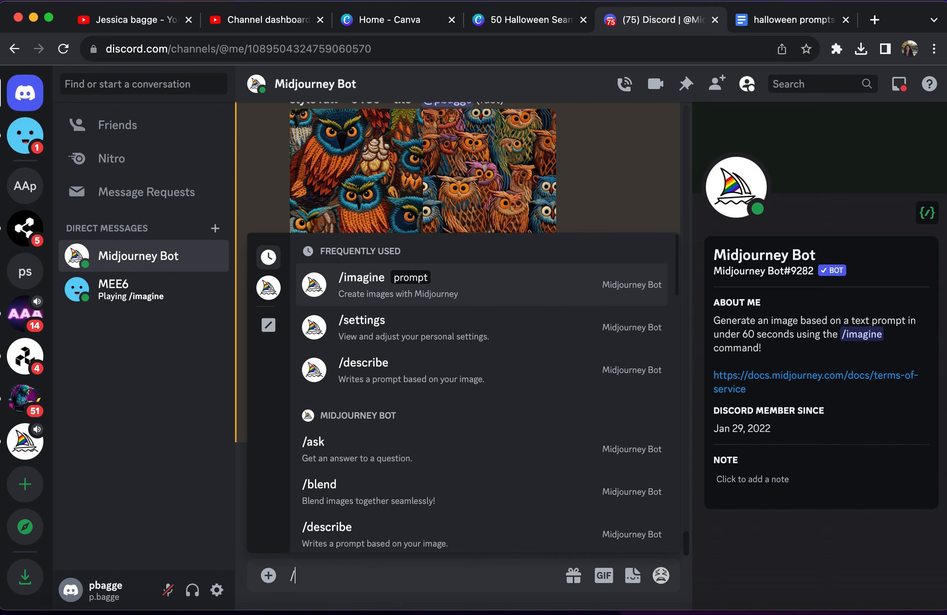
pyautogui.write('imagine')
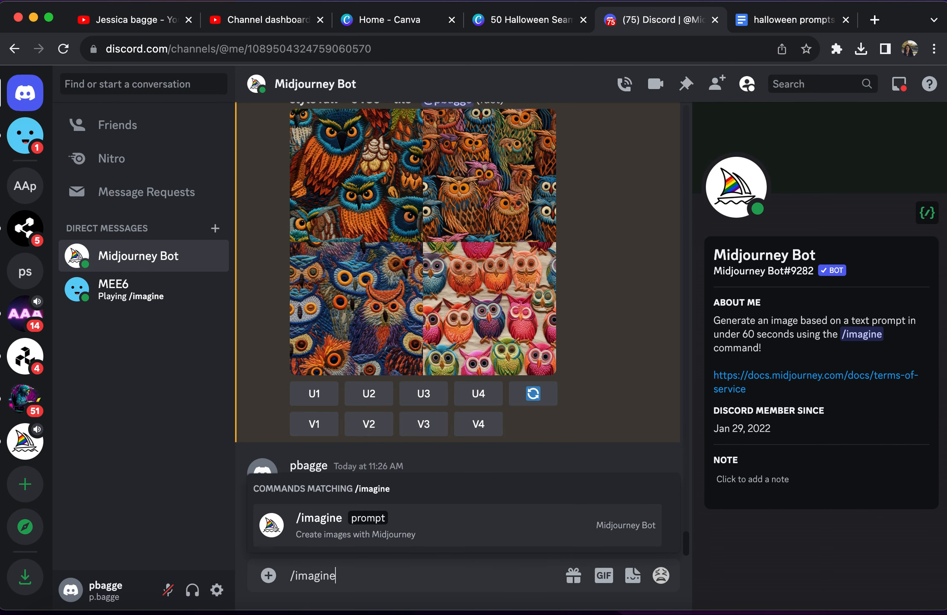
pyautogui.press('Tab')
pyautogui.write('Halloween landscapes and characters, medium: watercolor, style: hand-painted, lighting: natural, colors: watercolor palette, composition: Canon EOS 5D Mark IV, EF 85mm f/1.4L IS lens --ar 1:1 --v 5.1 --style raw --q 2 --s 750 --tile')
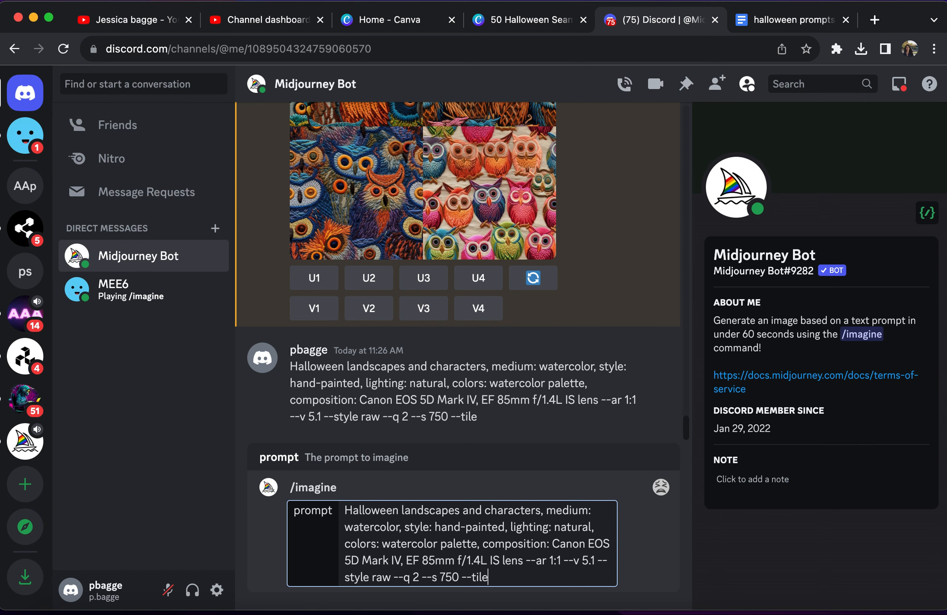
pyautogui.press('Return')
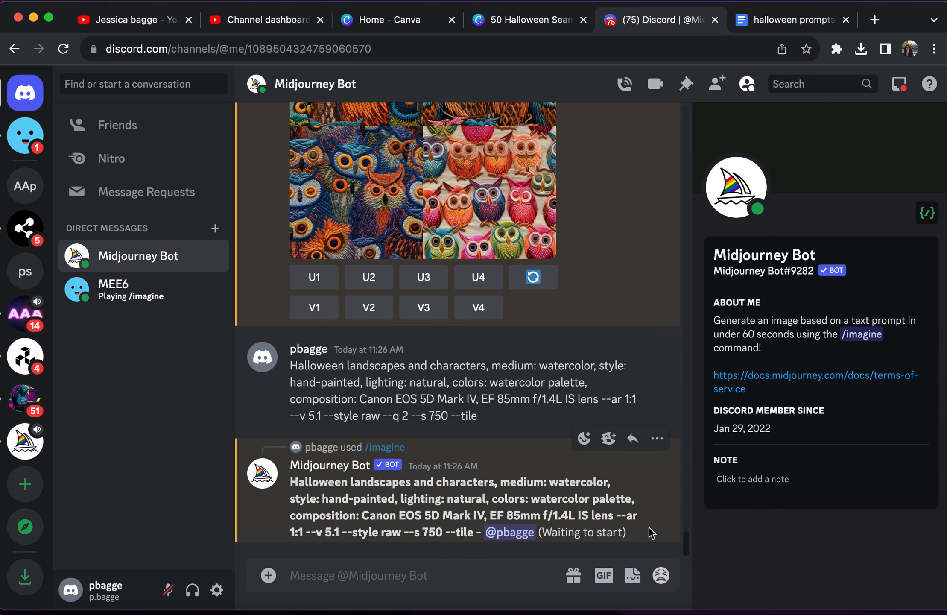
# Look through the earlier bot replies and generated images in the conversation history.
pyautogui.scroll(15, 595, 401)
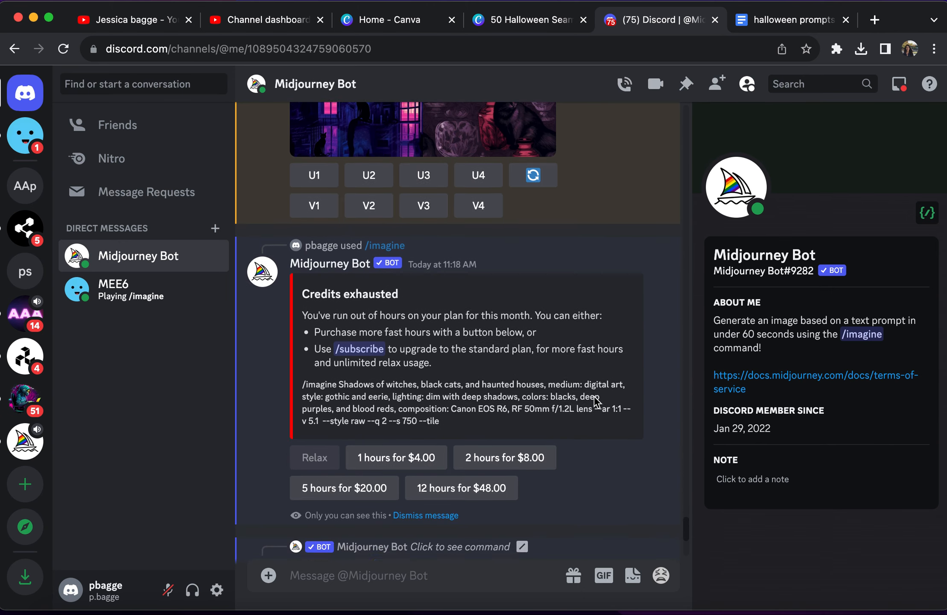
pyautogui.scroll(-1, 594, 401)
pyautogui.scroll(5, 473, 312)
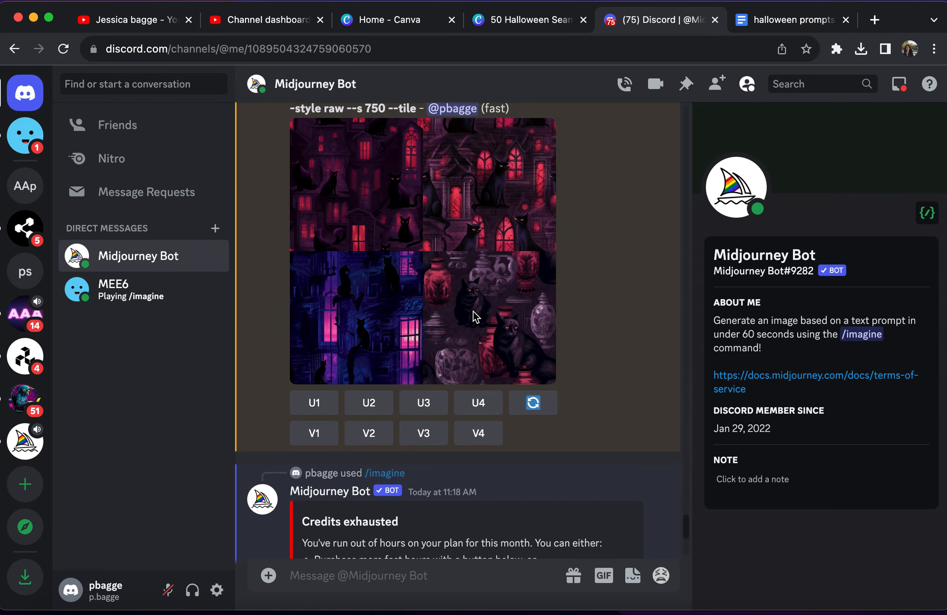
pyautogui.scroll(10, 472, 312)
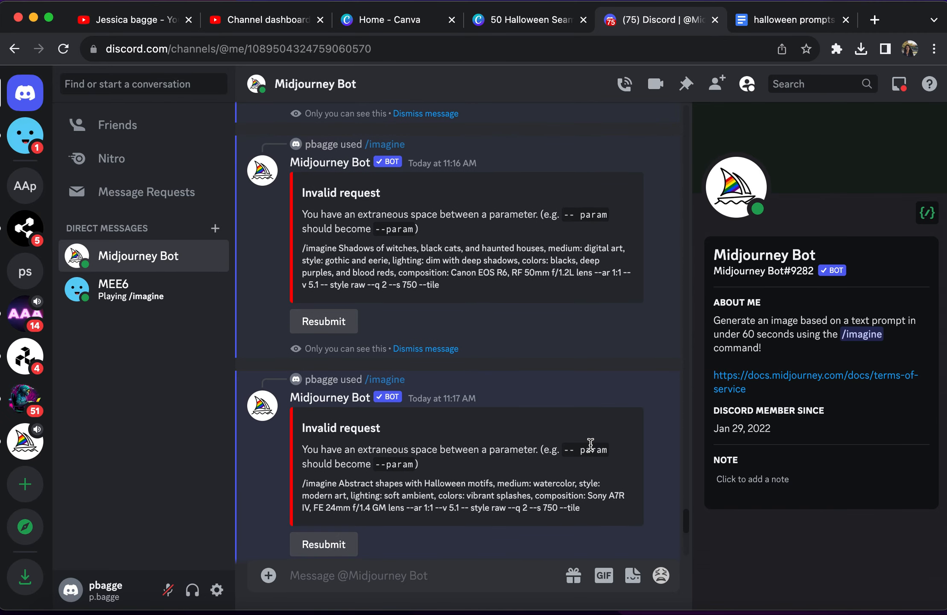
pyautogui.scroll(10, 591, 444)
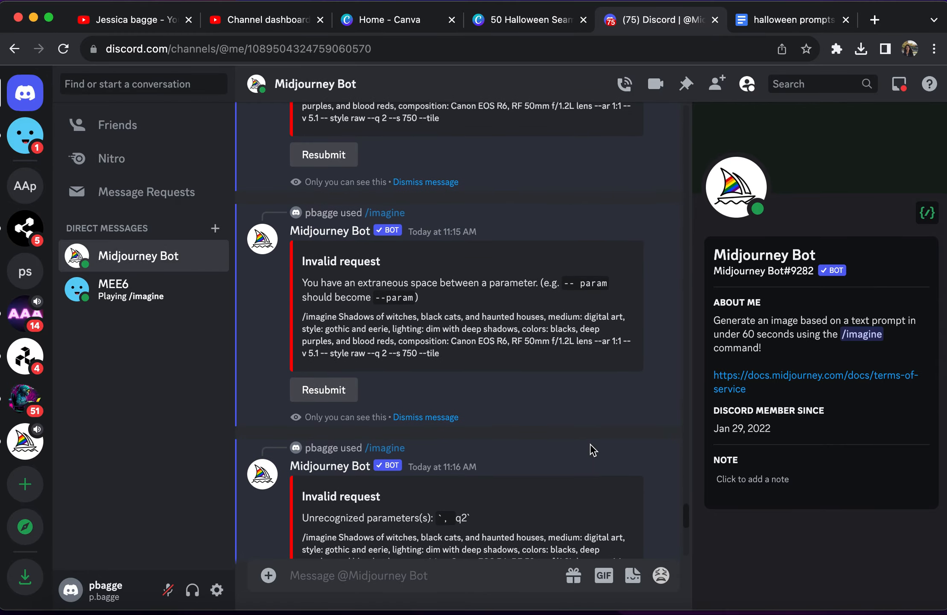
pyautogui.scroll(-20, 590, 448)
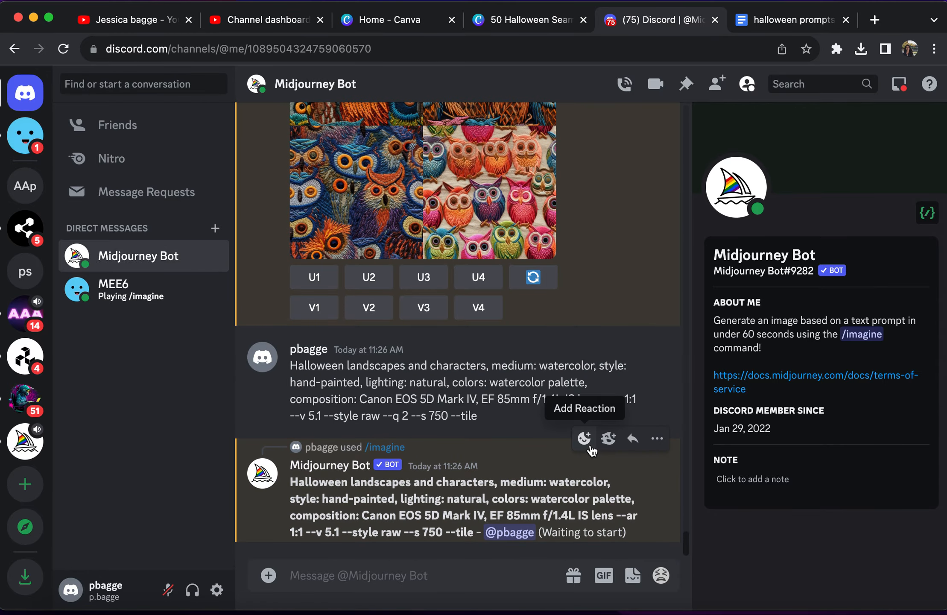
pyautogui.scroll(15, 591, 448)
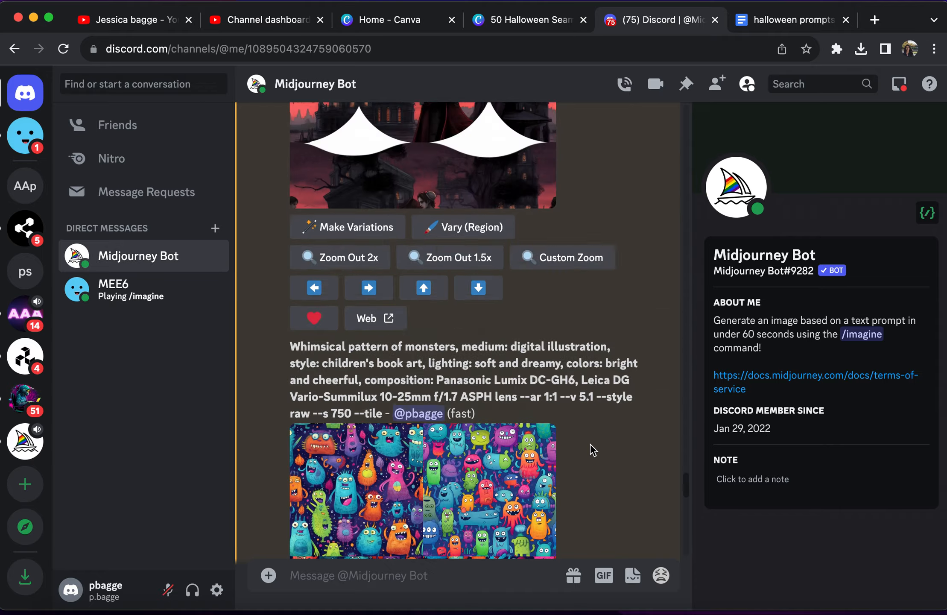
pyautogui.scroll(-15, 590, 436)
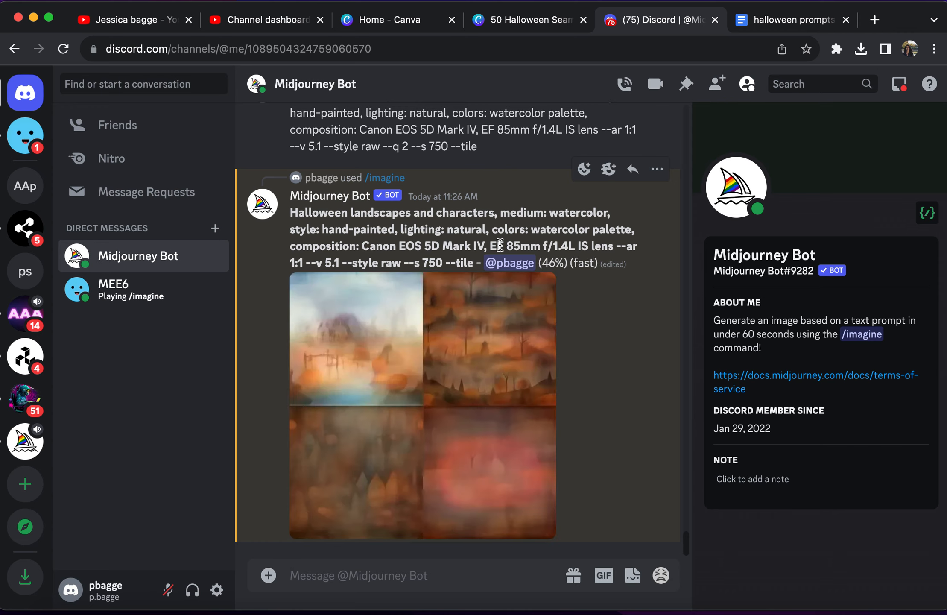
# Highlight the --tile parameter in the submitted prompt and examine the earlier embroidered owl image grid.
pyautogui.moveTo(474, 263); pyautogui.dragTo(446, 262)
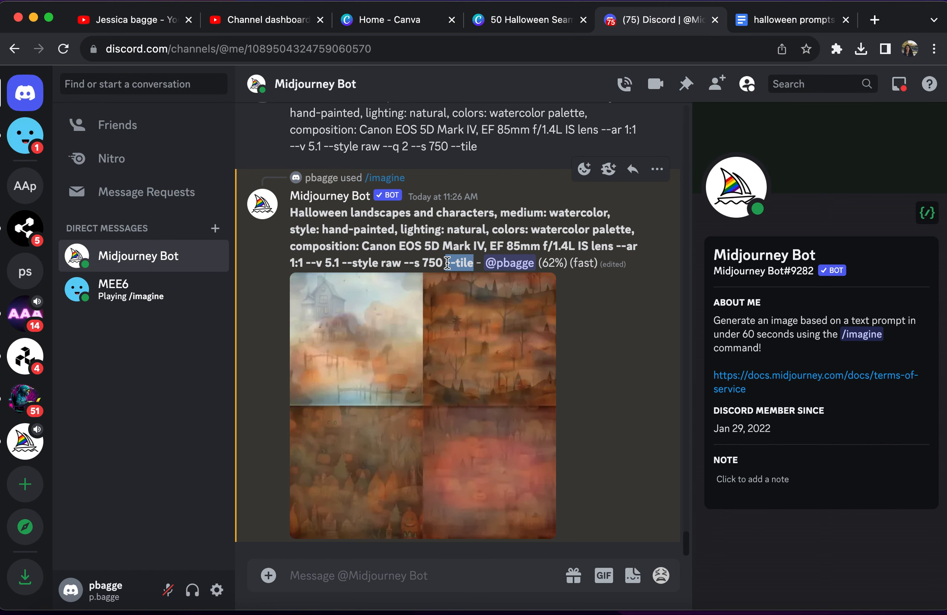
pyautogui.scroll(14, 447, 263)
pyautogui.scroll(-2, 446, 262)
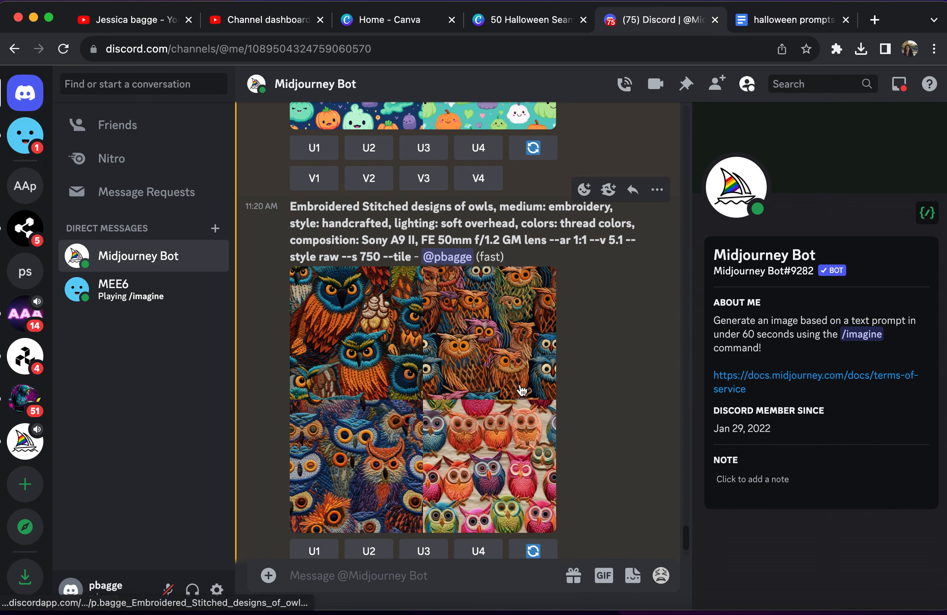
pyautogui.scroll(-12, 521, 390)
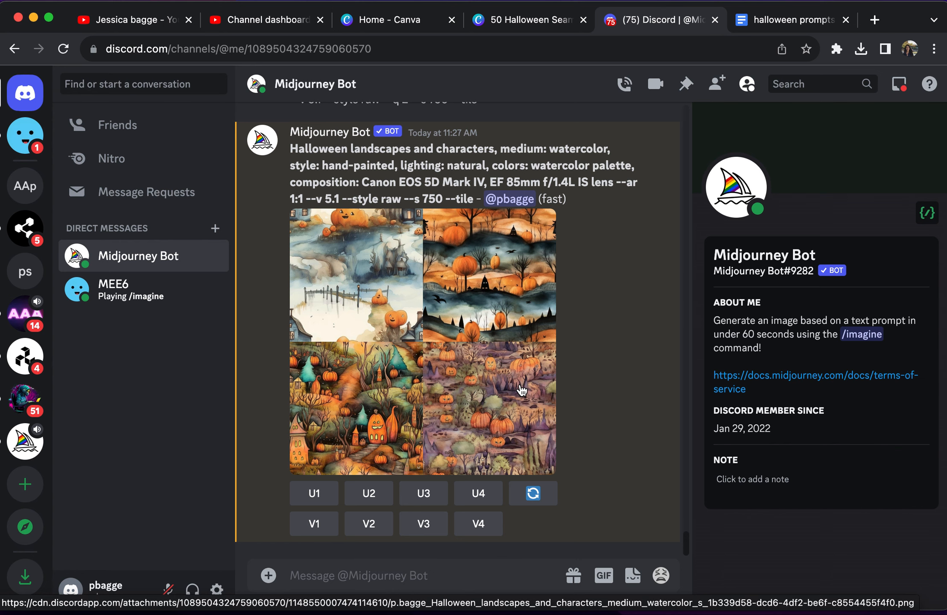
# Preview the finished Halloween watercolor grid enlarged and rerun the same prompt unchanged for four new images.
pyautogui.click(441, 295)
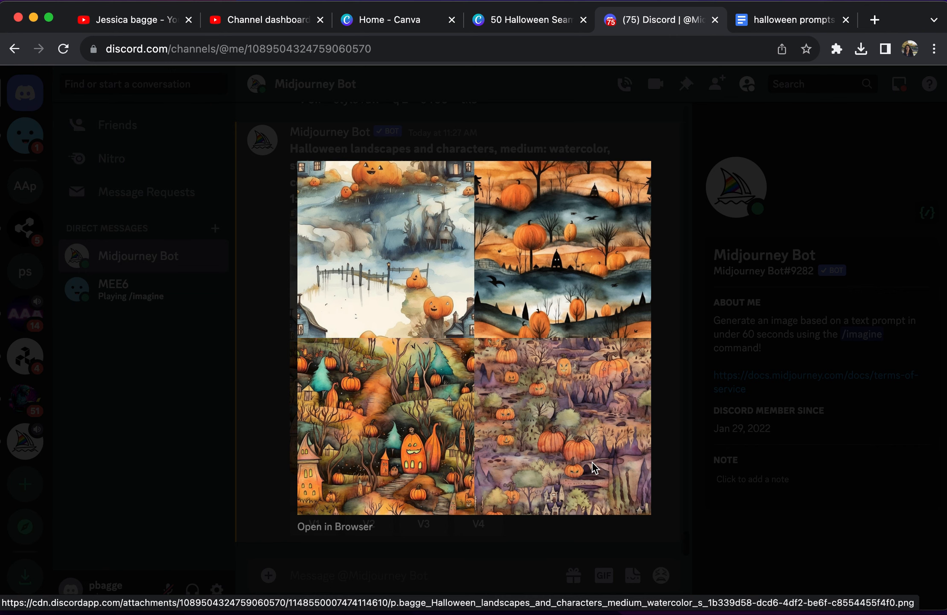
pyautogui.click(710, 372)
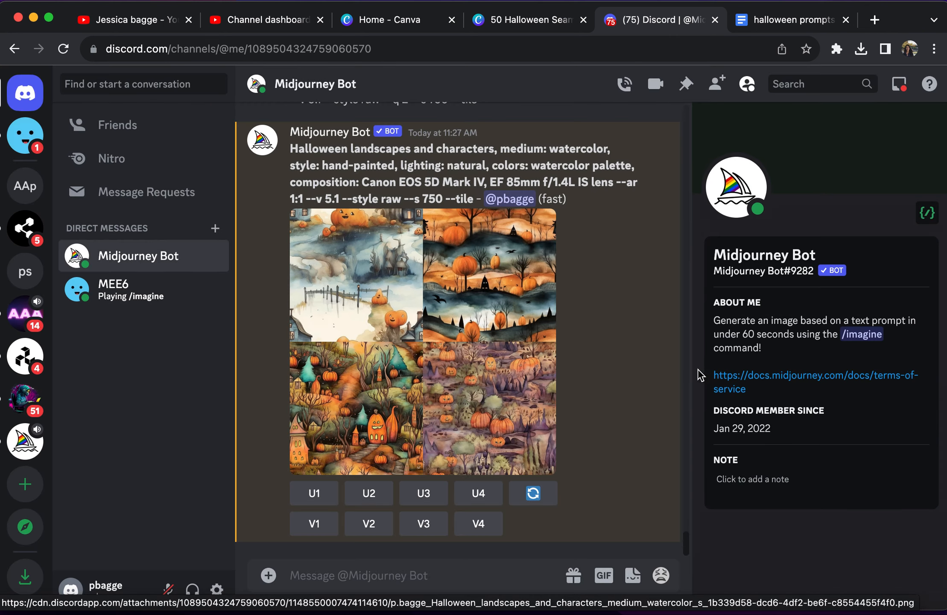
pyautogui.click(546, 498)
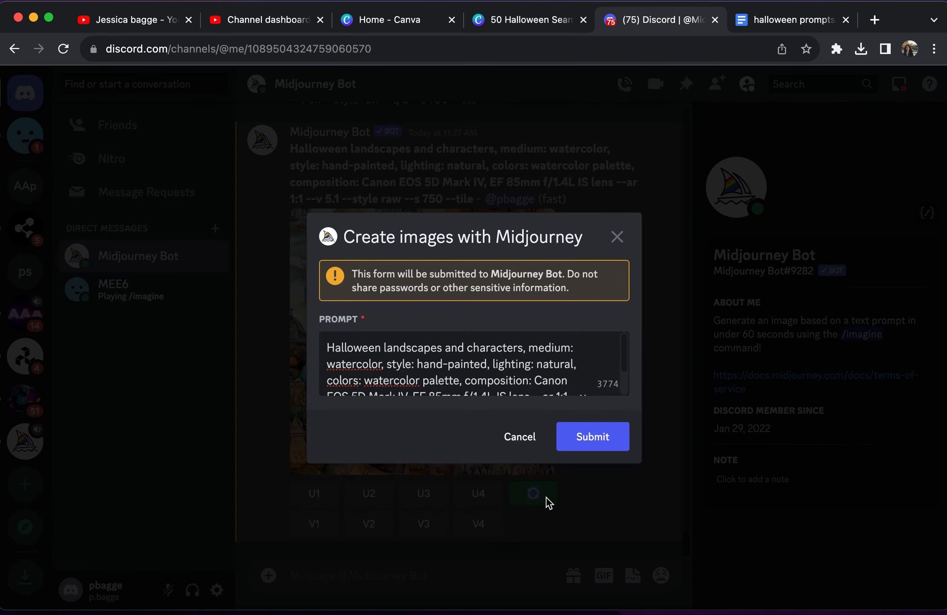
pyautogui.click(591, 434)
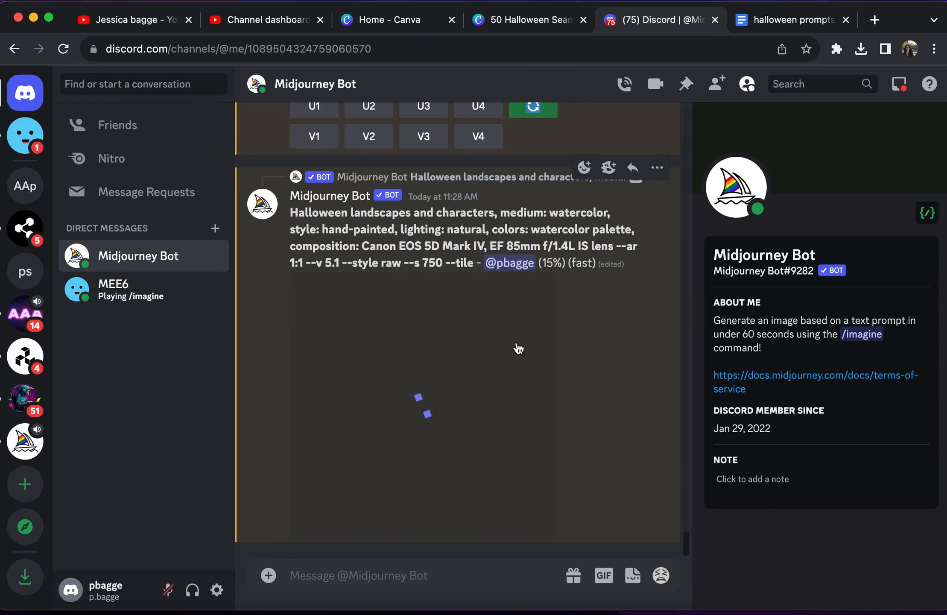
# Examine the rerun's Halloween landscape image grid in the enlarged preview and close it.
pyautogui.scroll(5, 534, 355)
pyautogui.scroll(4, 546, 359)
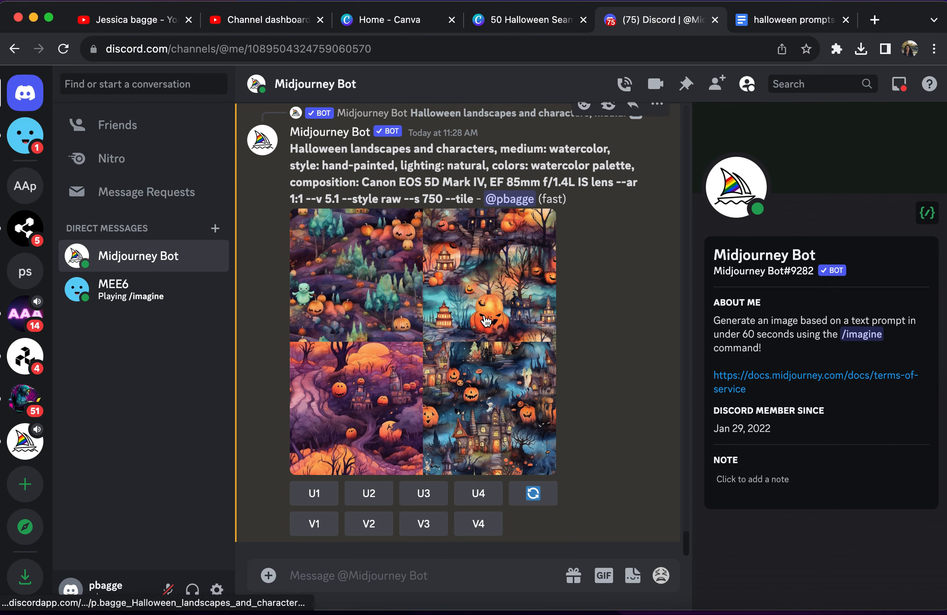
pyautogui.click(423, 324)
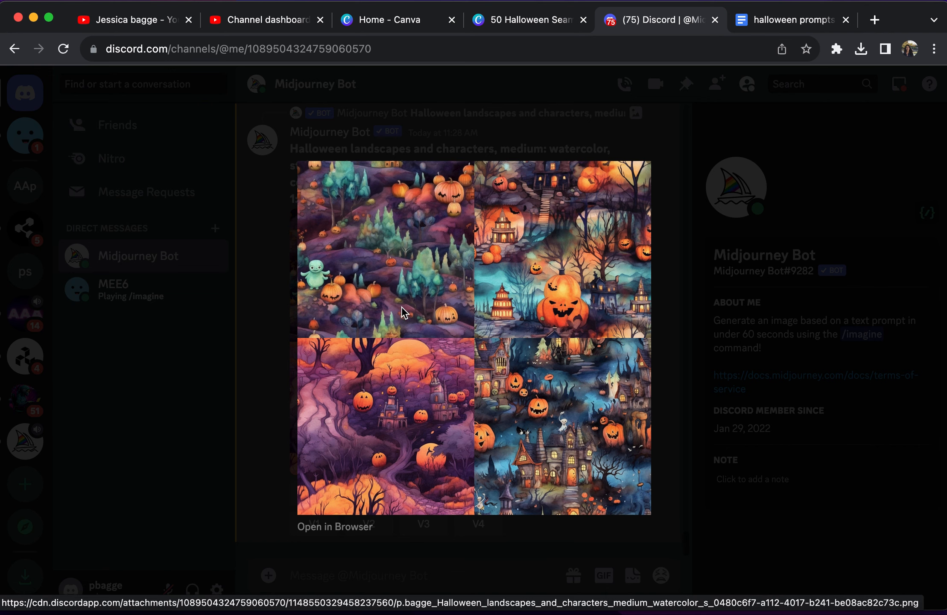
pyautogui.click(706, 418)
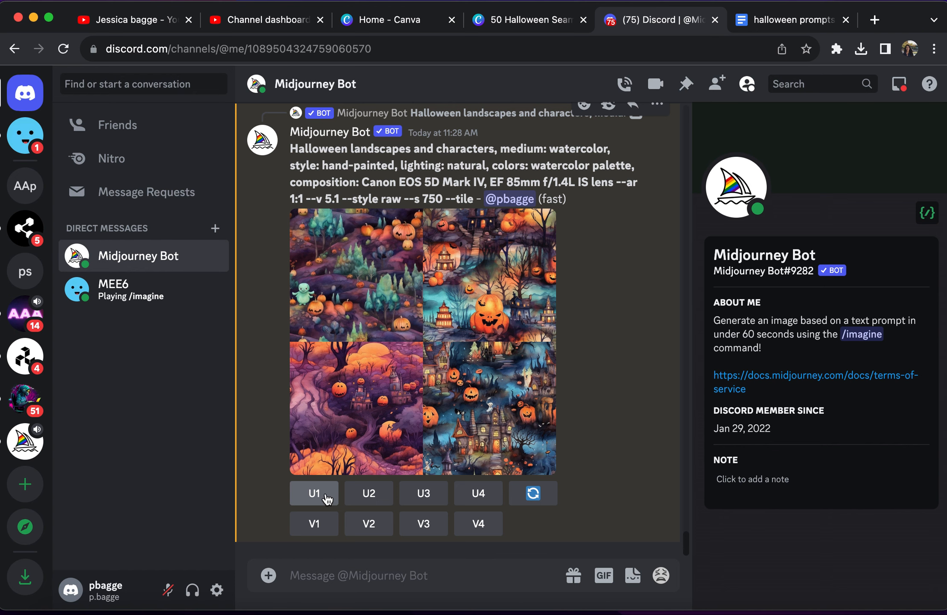
# Upscale image 1 of the rerun's Halloween grid and open the upscaled pattern at full size in the browser.
pyautogui.click(329, 494)
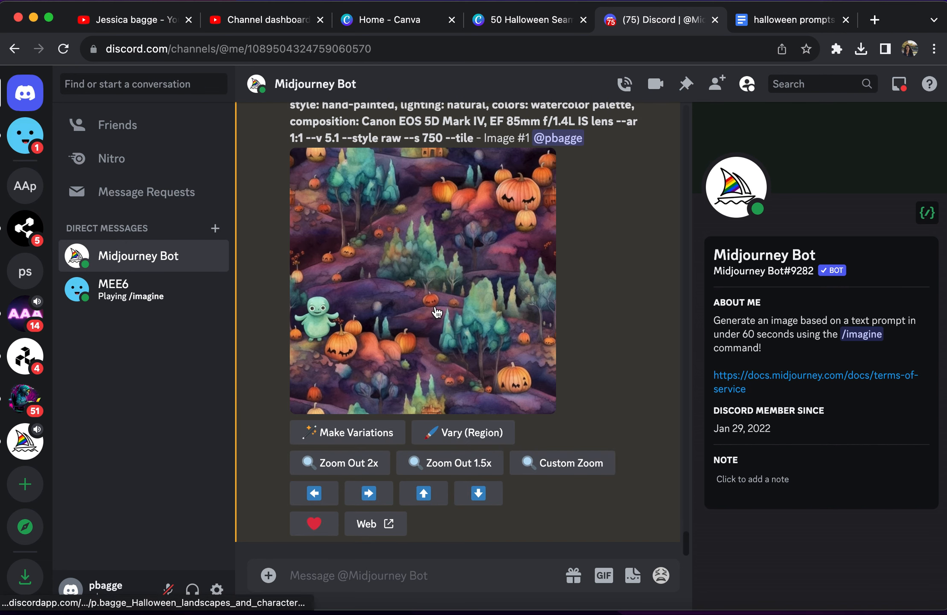
pyautogui.click(432, 268)
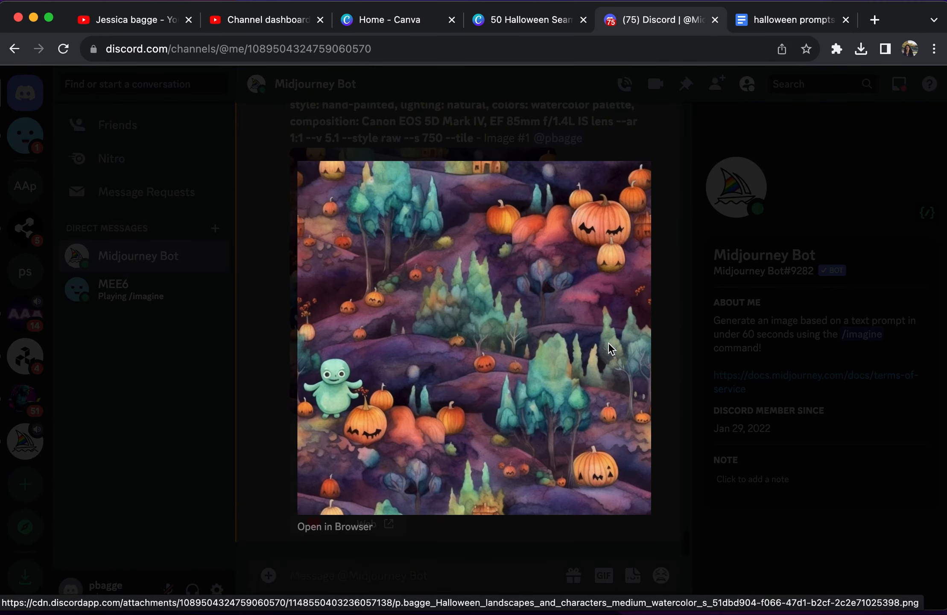
pyautogui.click(354, 527)
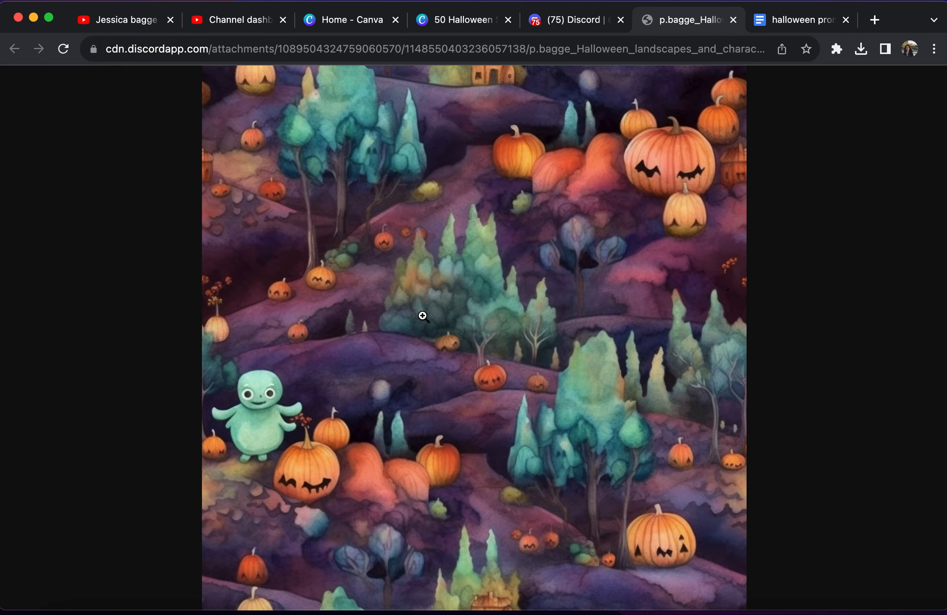
# Save the full-size pumpkin forest pattern in the Documents folder as halloween watercolor.png.
pyautogui.rightClick(451, 259)
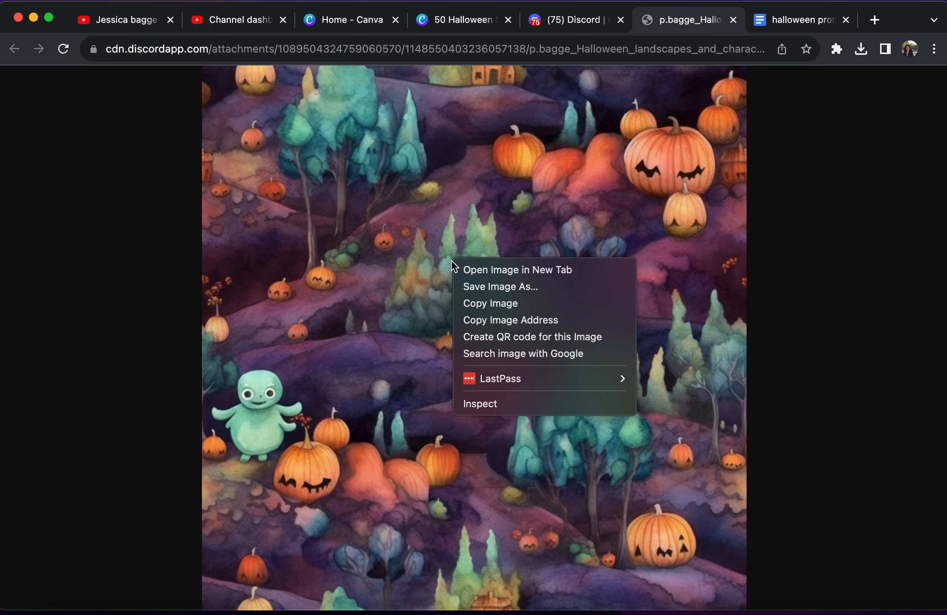
pyautogui.click(469, 286)
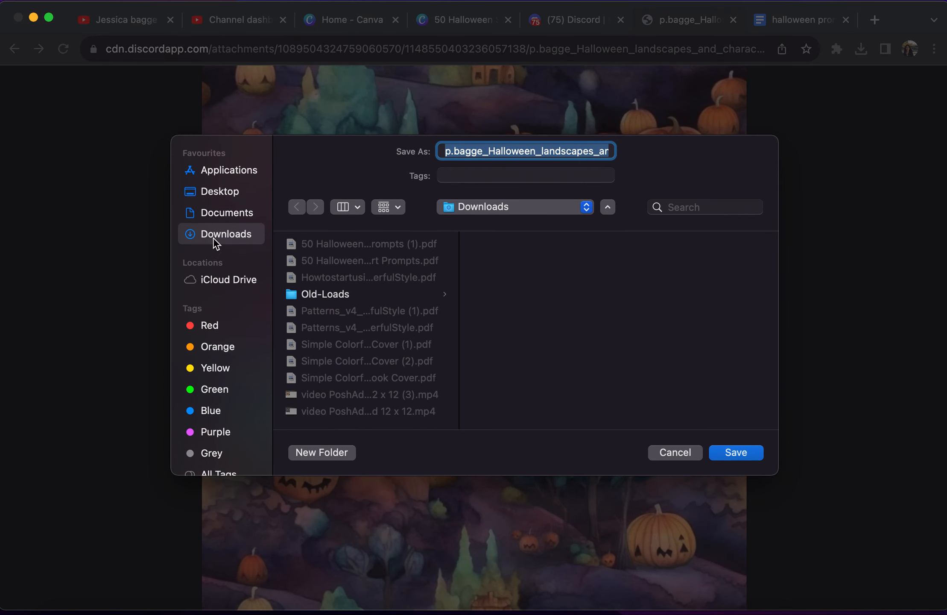
pyautogui.click(225, 214)
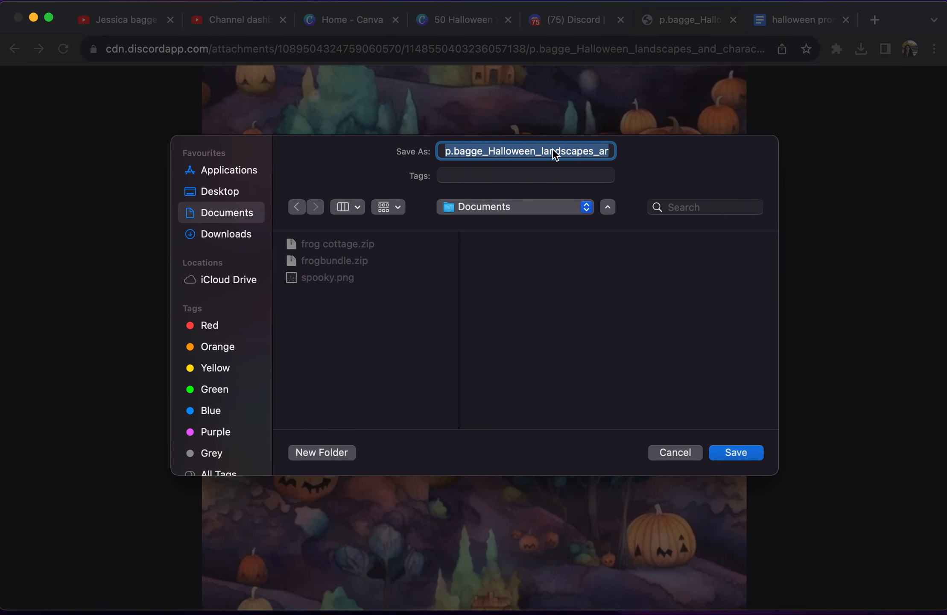
pyautogui.press('BackSpace')
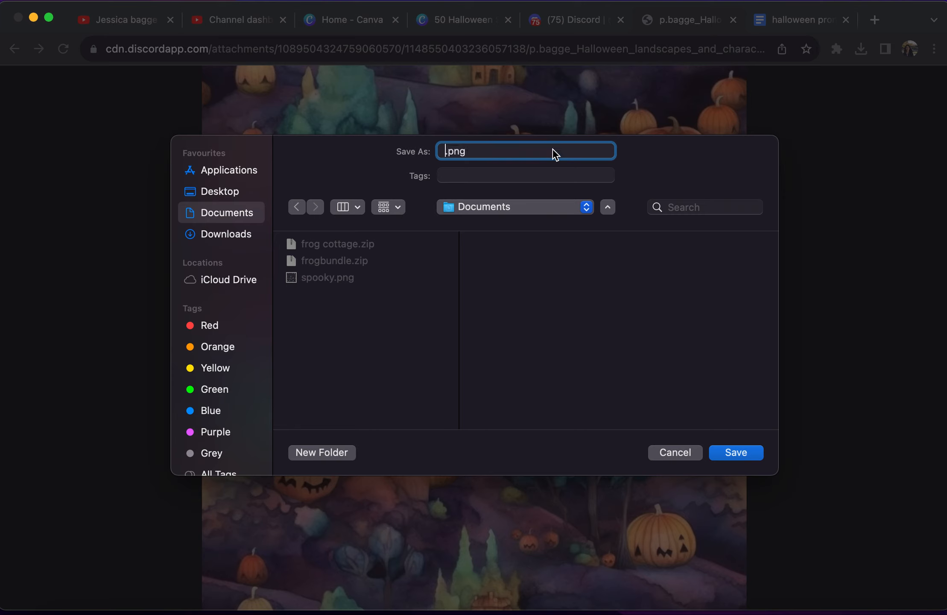
pyautogui.write('halloween watercolor')
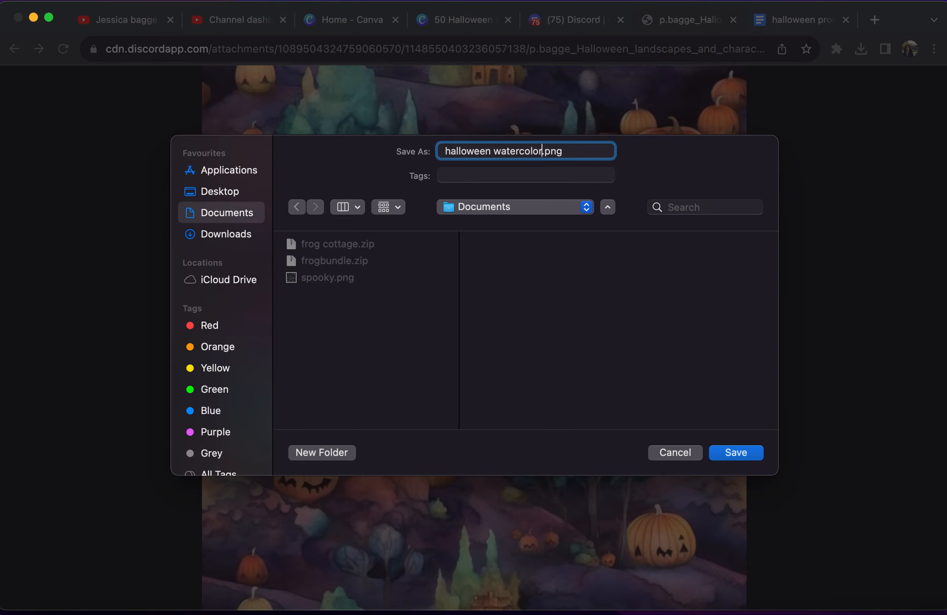
pyautogui.press('Return')
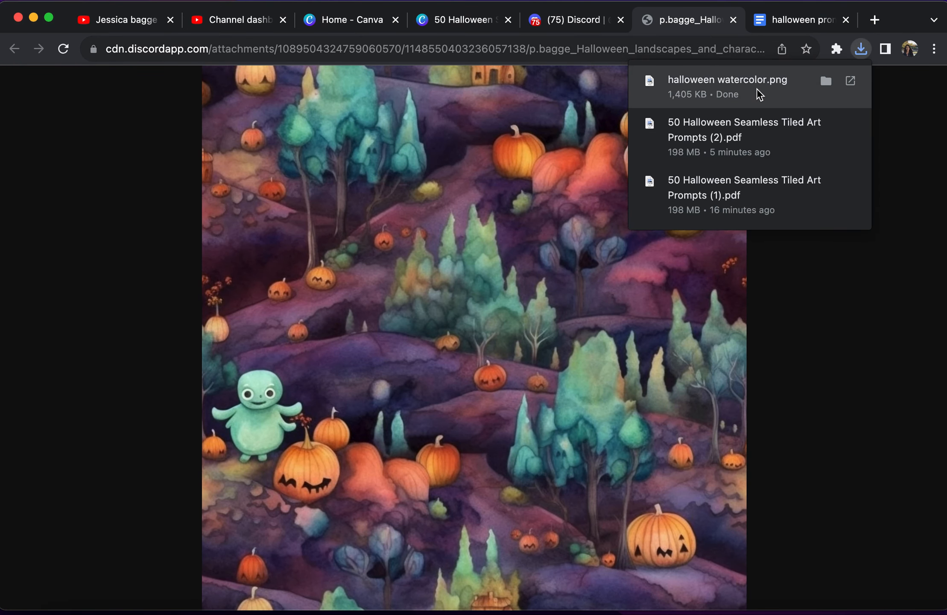
# Open the downloaded halloween watercolor.png in Preview, set its resolution to 300 pixels/inch, and close the image.
pyautogui.click(698, 79)
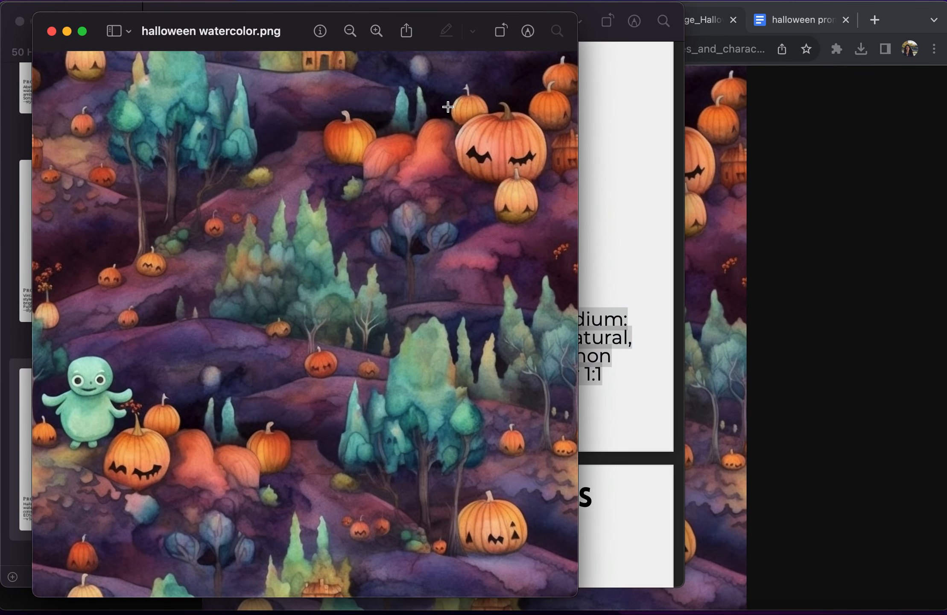
pyautogui.click(528, 31)
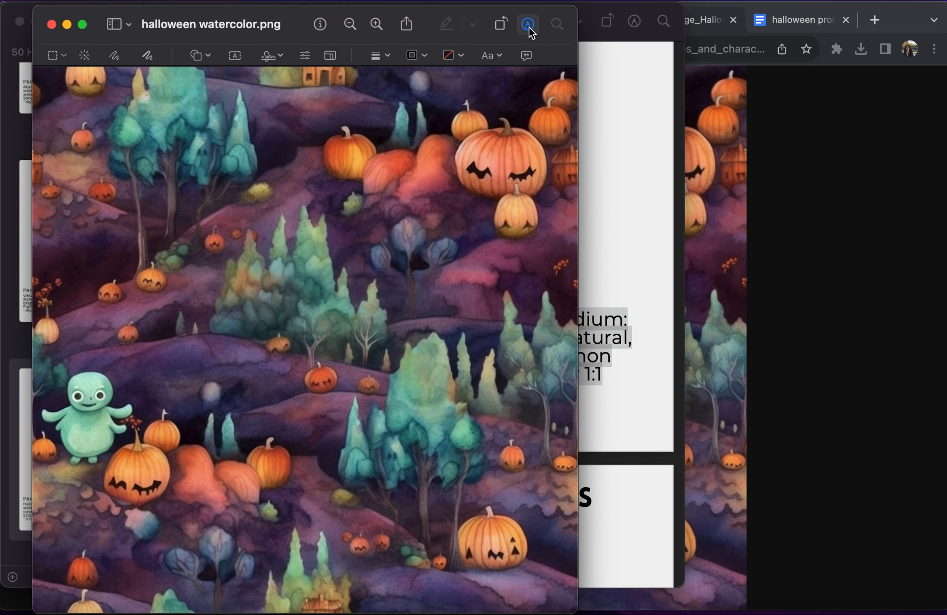
pyautogui.click(333, 57)
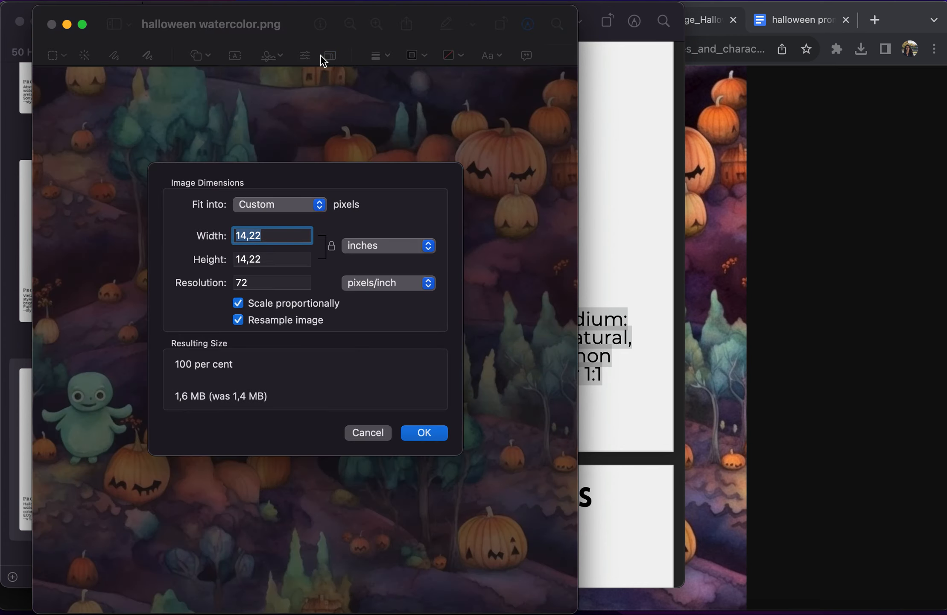
pyautogui.doubleClick(258, 284)
pyautogui.write('300')
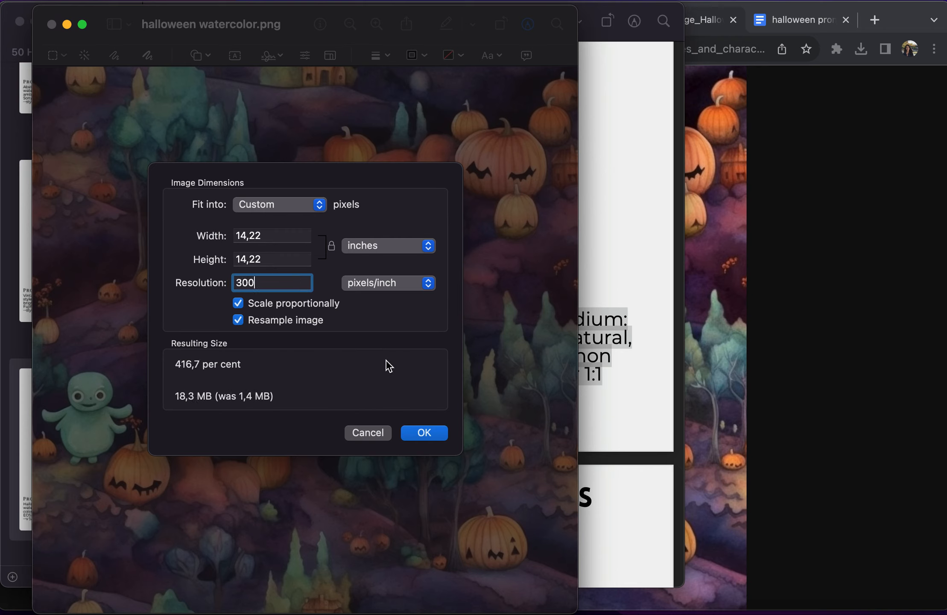
pyautogui.click(428, 436)
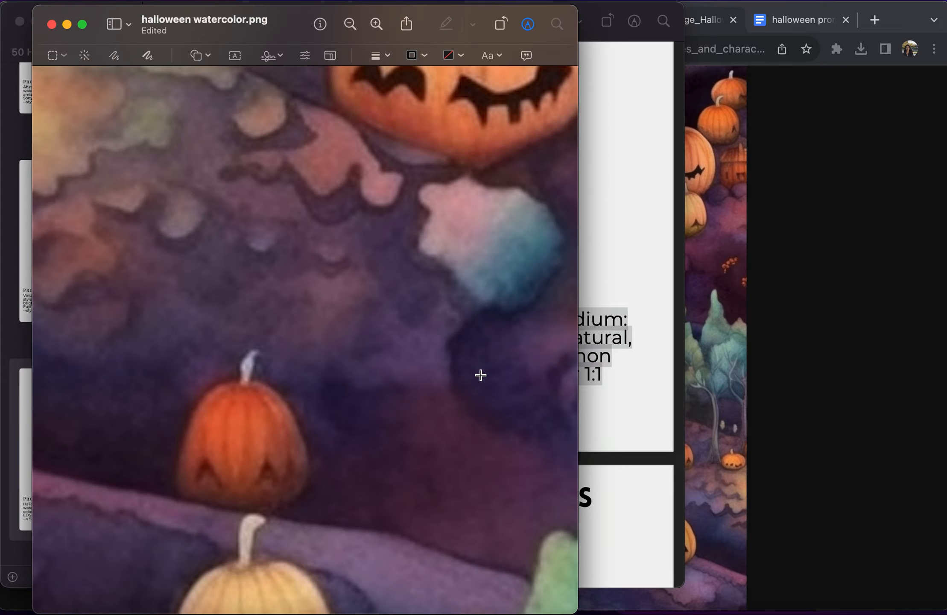
pyautogui.scroll(-15, 480, 374)
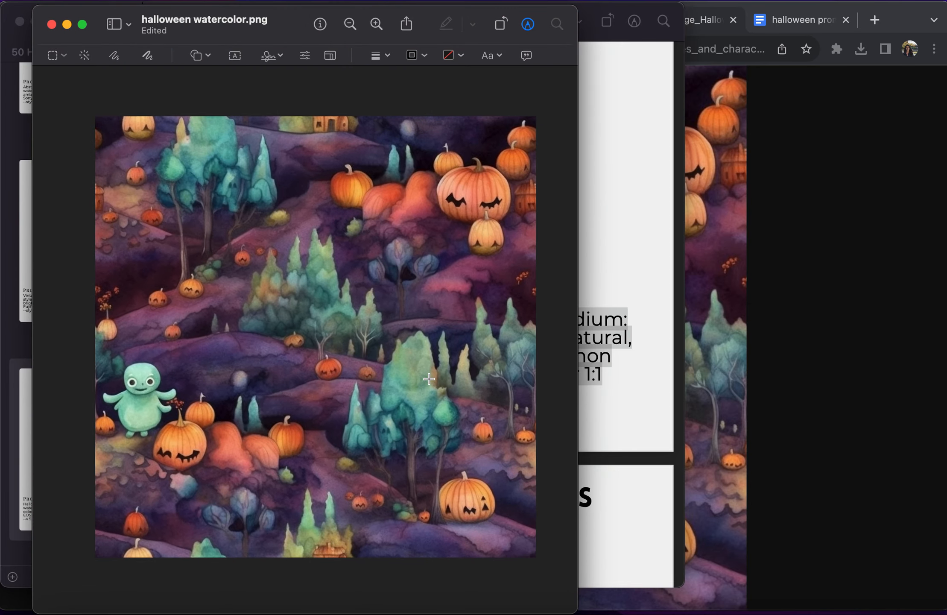
pyautogui.scroll(5, 428, 378)
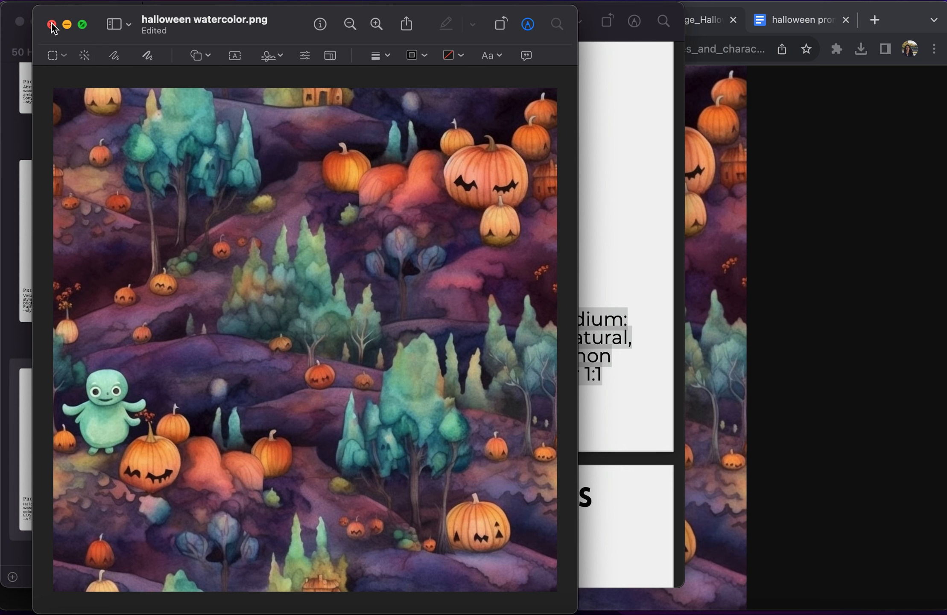
pyautogui.click(52, 25)
pyautogui.click(832, 409)
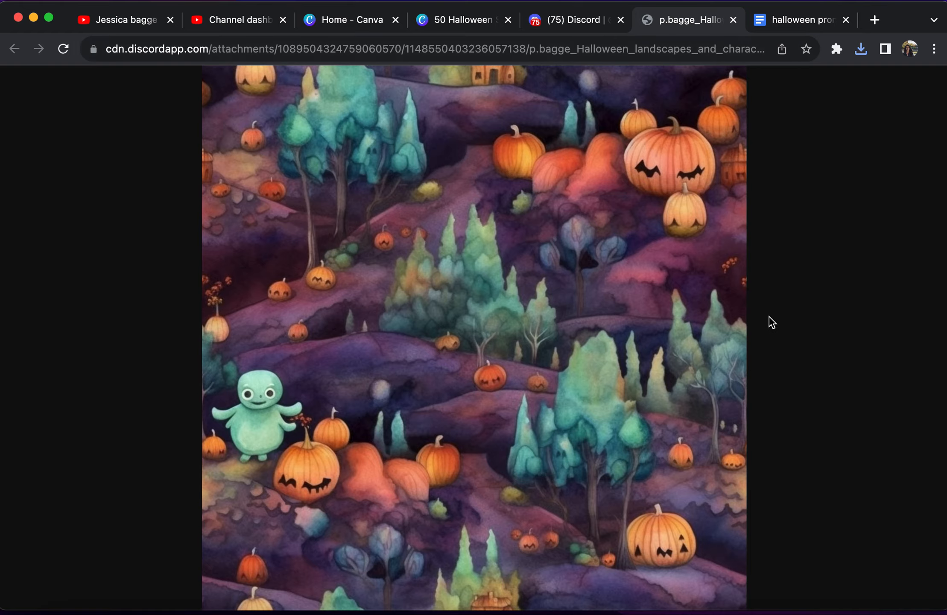
# Return to the Discord conversation and examine the original Halloween watercolor grid in the enlarged preview.
pyautogui.click(579, 21)
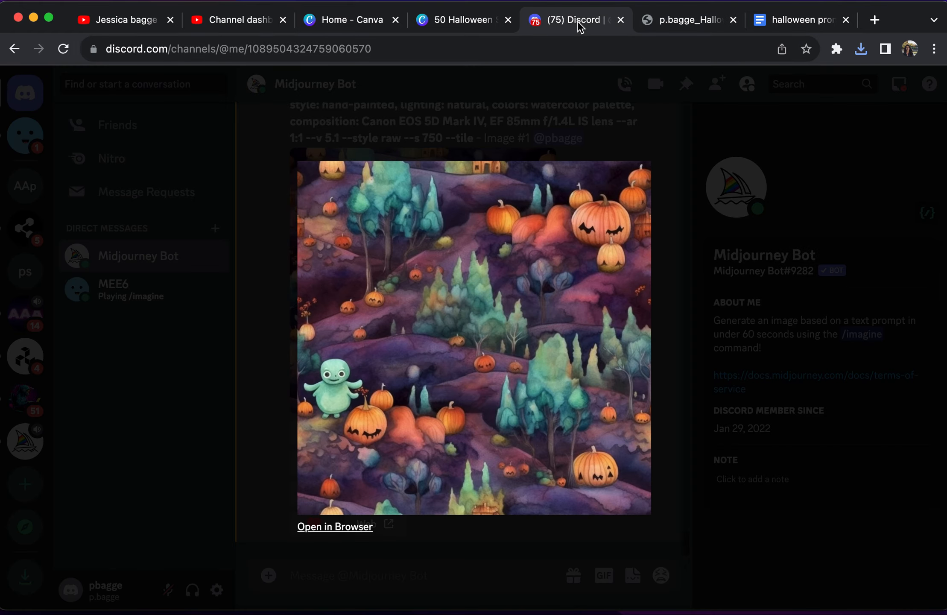
pyautogui.click(741, 378)
pyautogui.scroll(10, 412, 406)
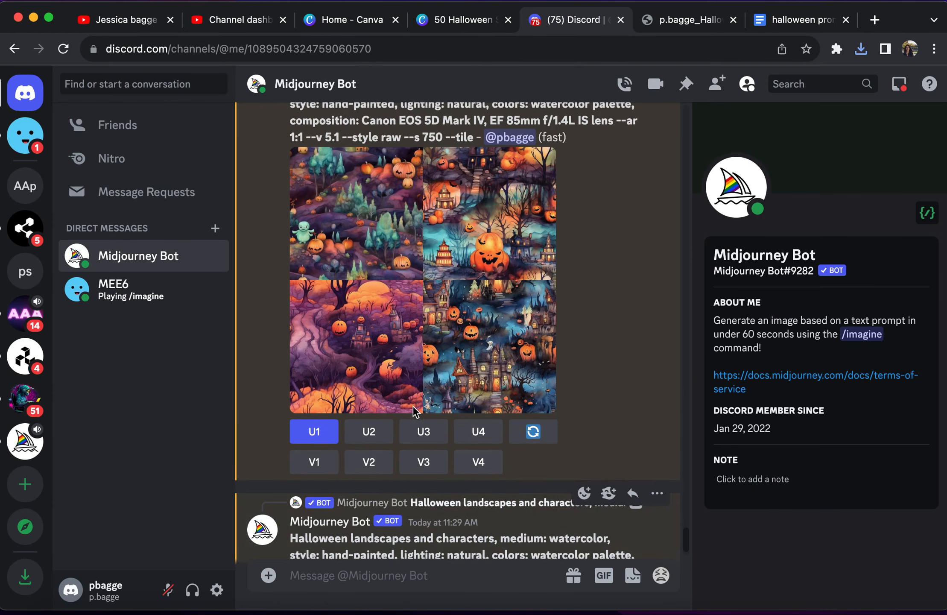
pyautogui.scroll(2, 412, 410)
pyautogui.scroll(2, 463, 373)
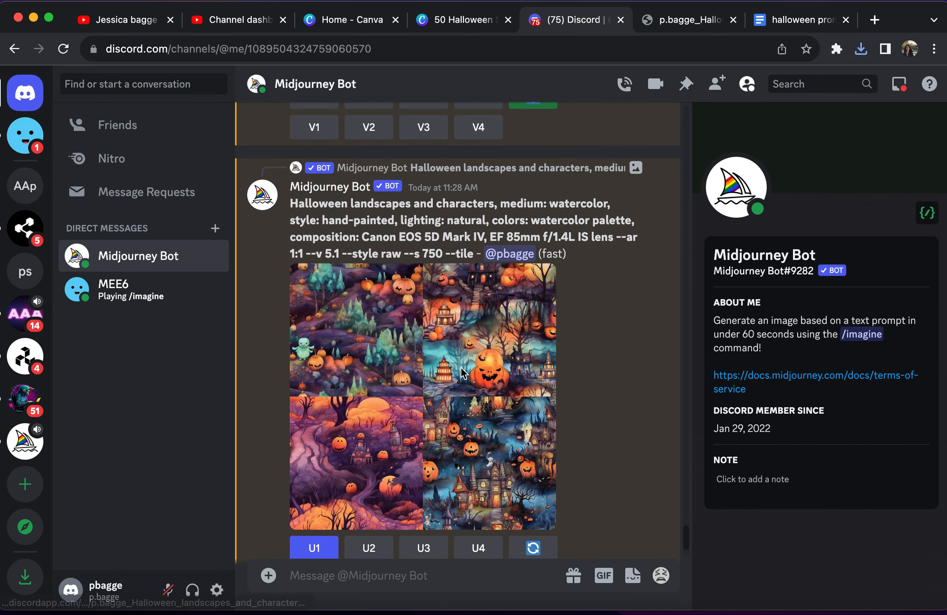
pyautogui.scroll(6, 463, 373)
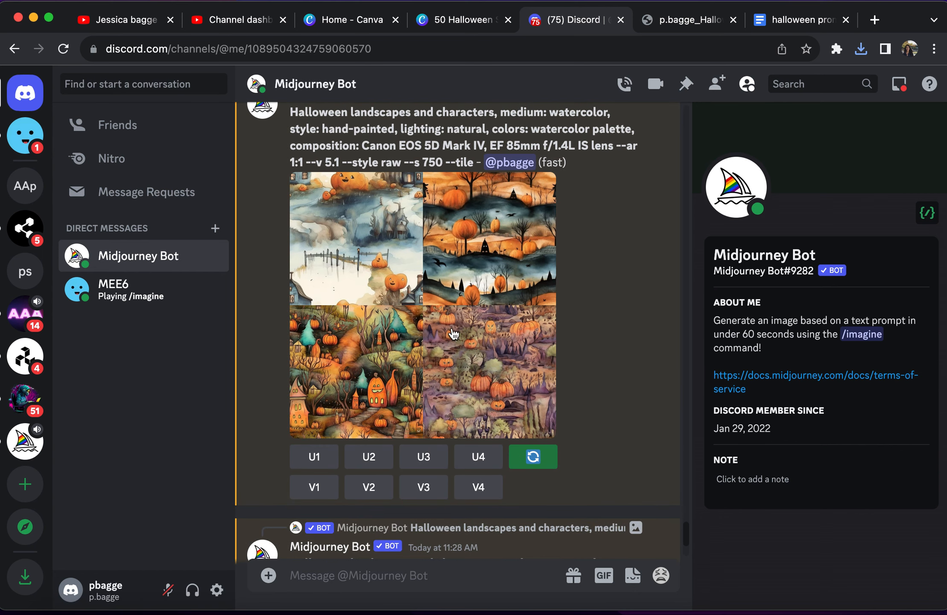
pyautogui.click(438, 306)
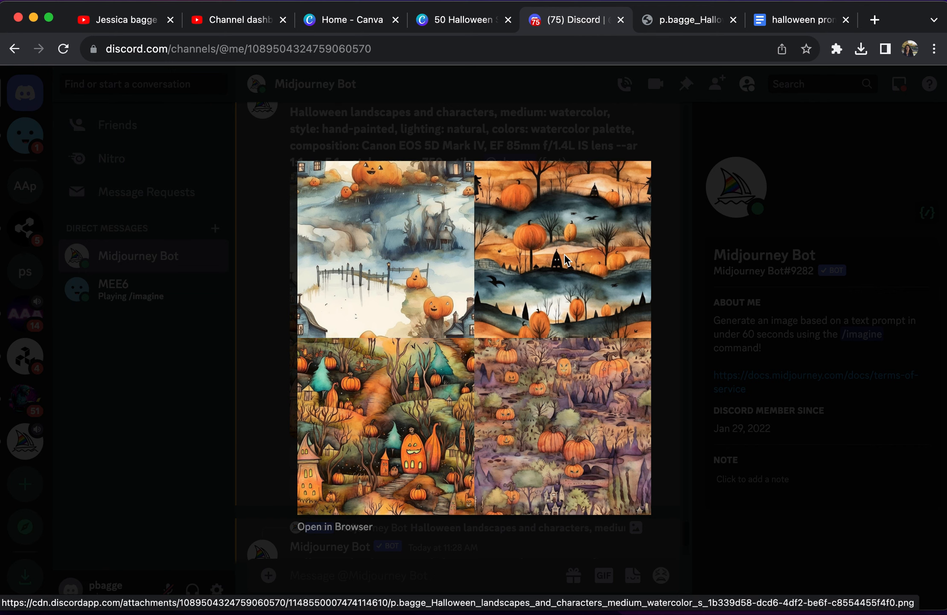
pyautogui.click(679, 235)
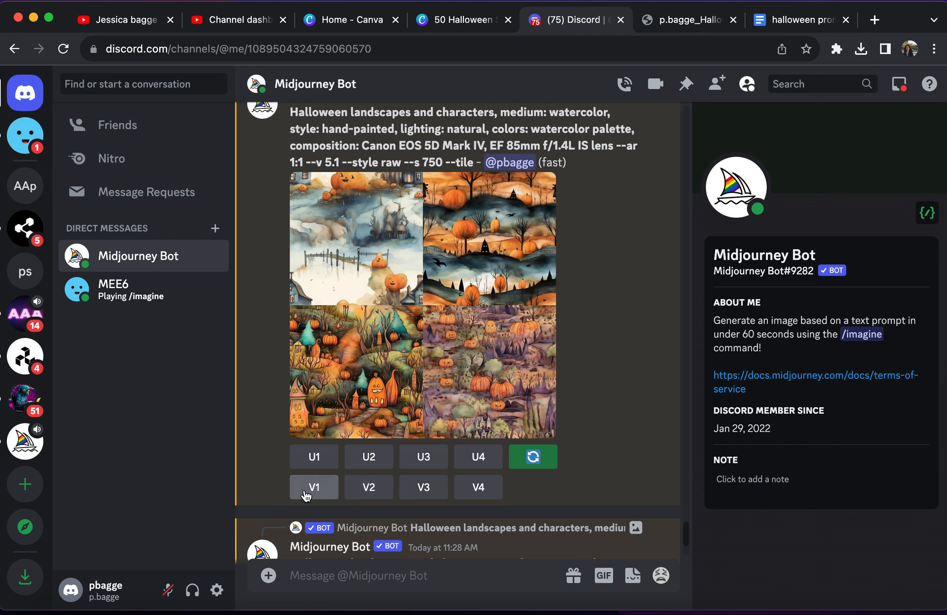
# Generate variations of image 2 from the original grid with the prompt unchanged and preview the resulting grid enlarged.
pyautogui.click(367, 485)
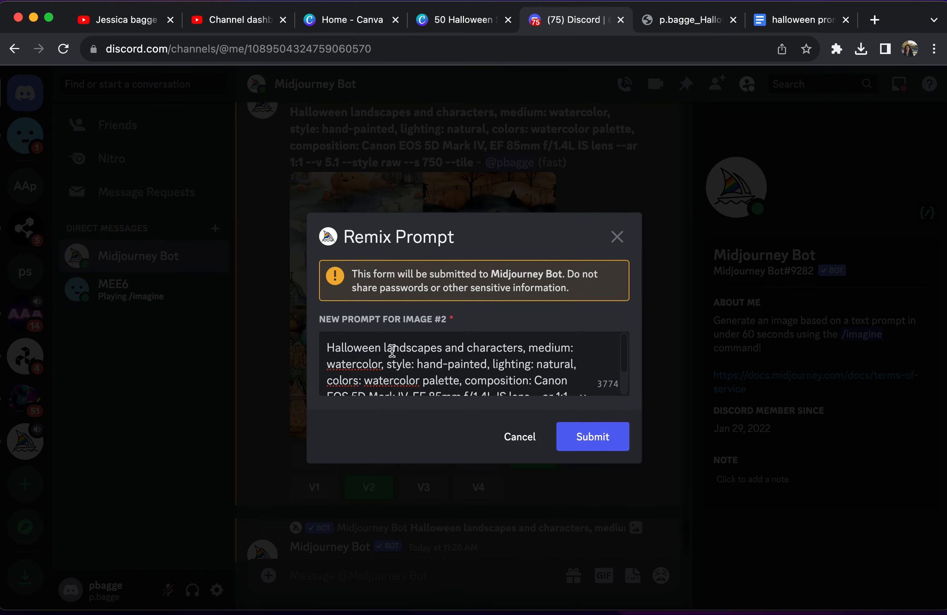
pyautogui.click(593, 445)
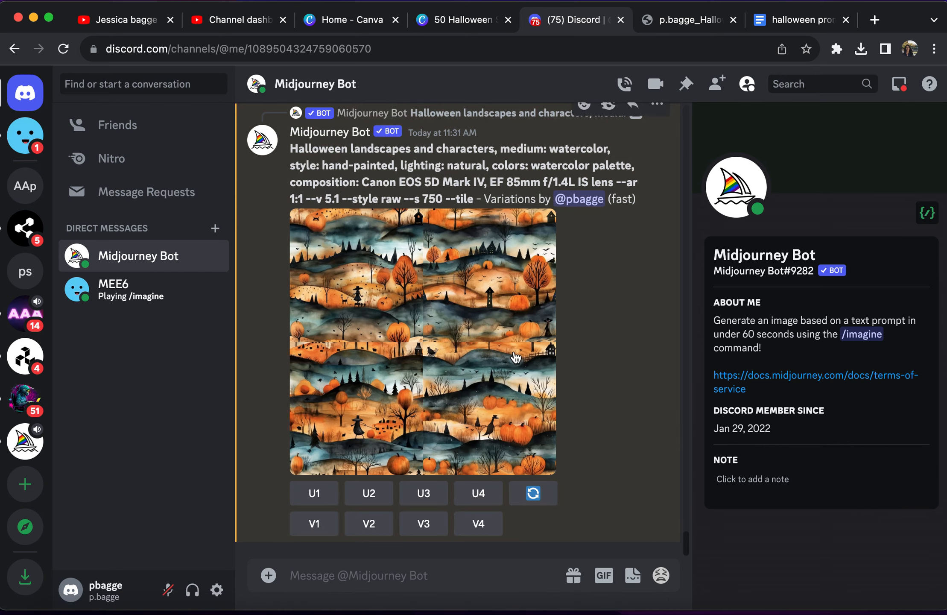
pyautogui.click(515, 357)
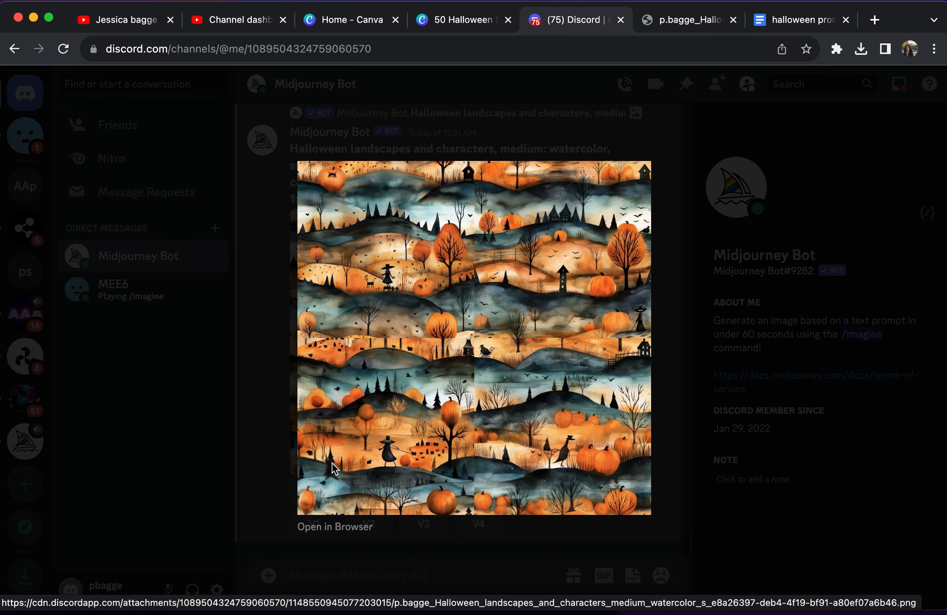
pyautogui.click(708, 432)
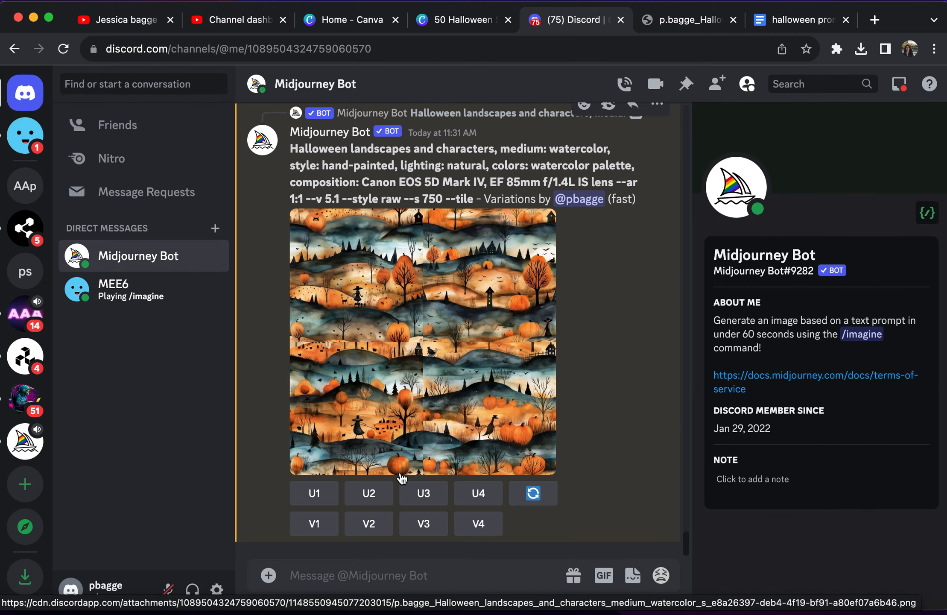
# Upscale image 3 of the variations grid and enlarge the upscaled orange-and-teal hills pattern.
pyautogui.click(412, 506)
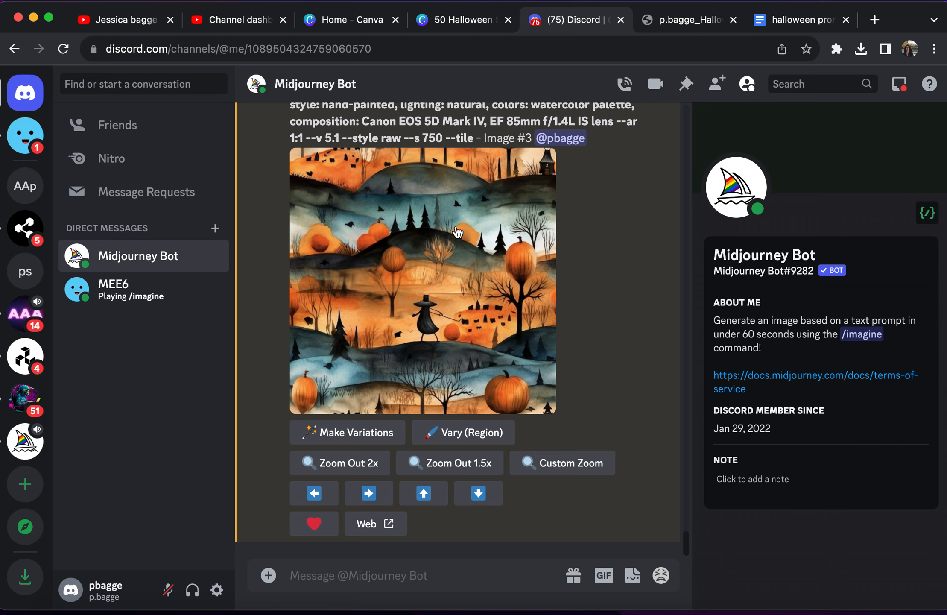
pyautogui.click(455, 225)
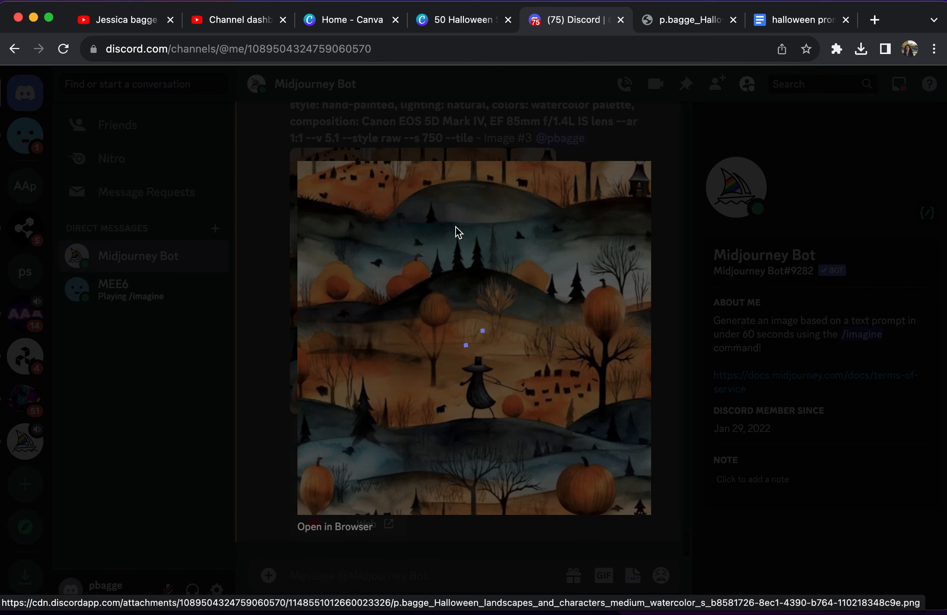
pyautogui.rightClick(449, 302)
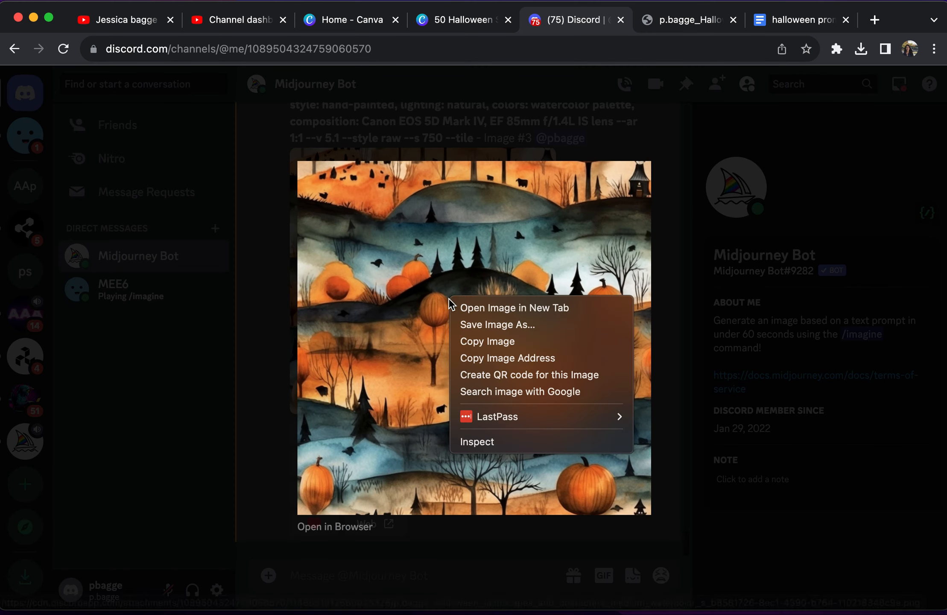
pyautogui.click(479, 324)
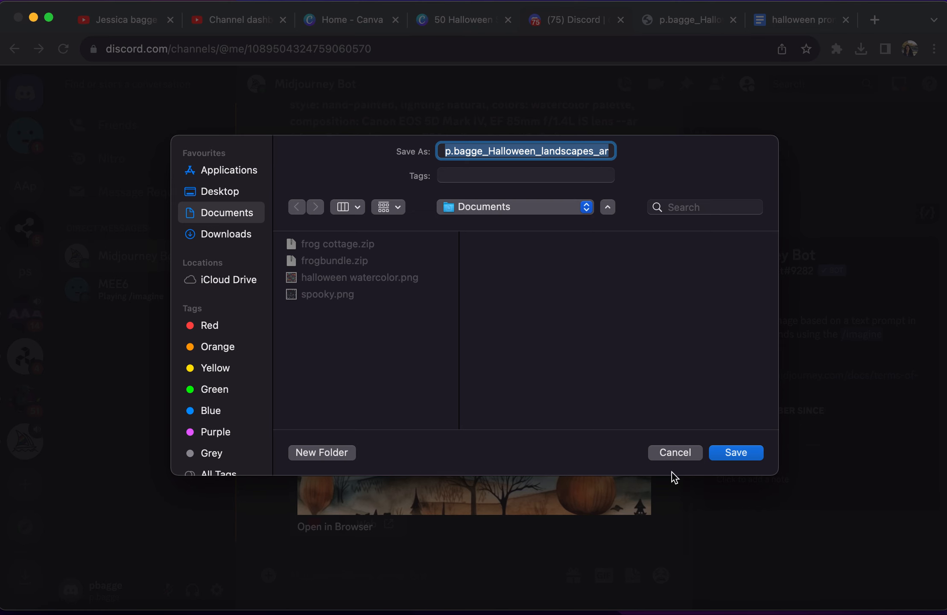
pyautogui.click(666, 452)
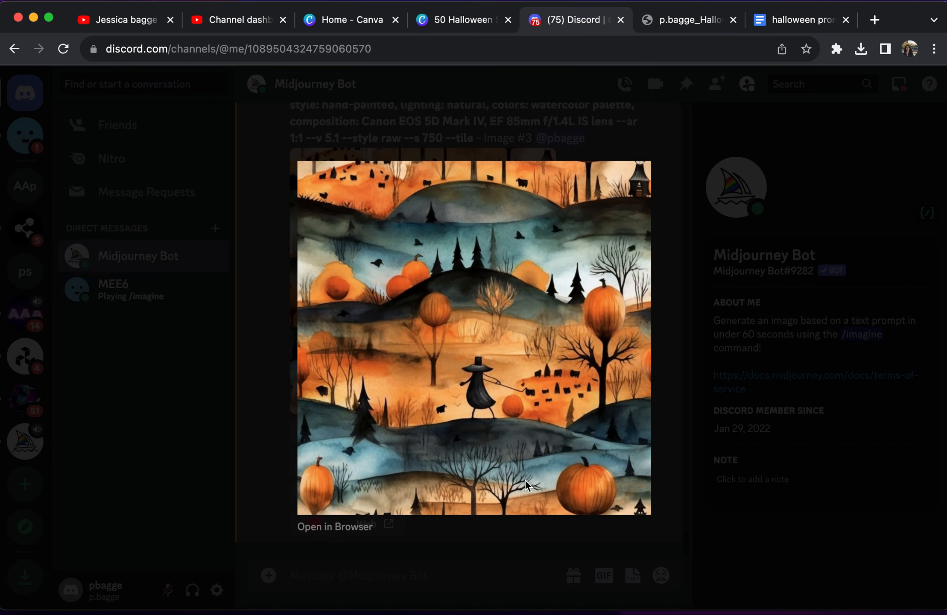
# Open the full-size hills pattern in the browser, save it as landscape watercolor.png in Documents, and return to the Discord conversation.
pyautogui.click(328, 527)
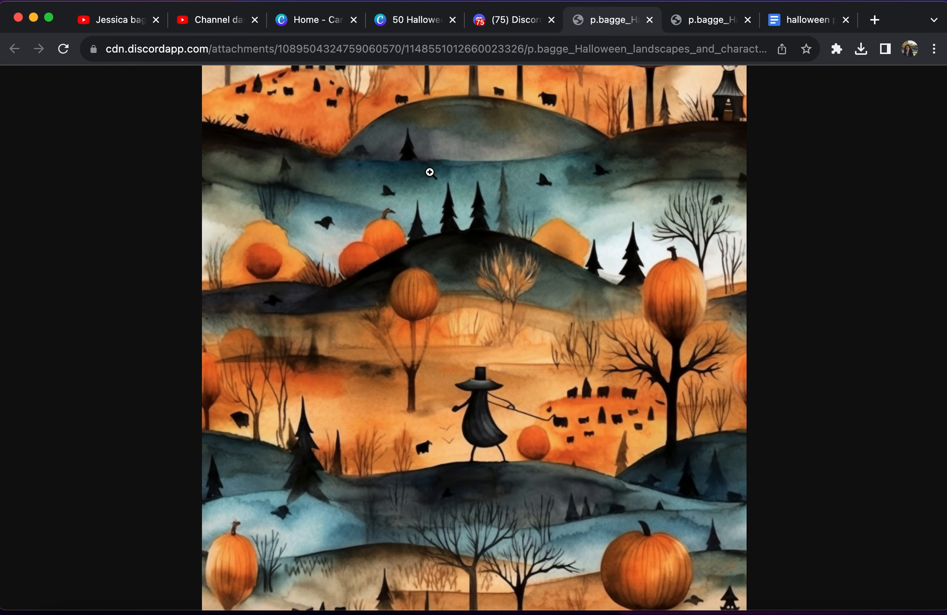
pyautogui.rightClick(430, 169)
pyautogui.click(461, 198)
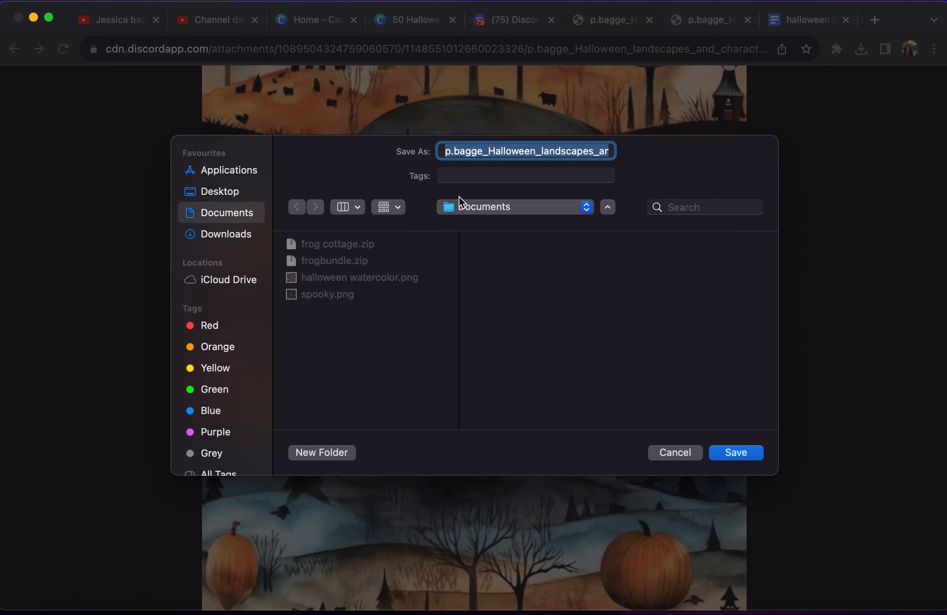
pyautogui.write('landscape w')
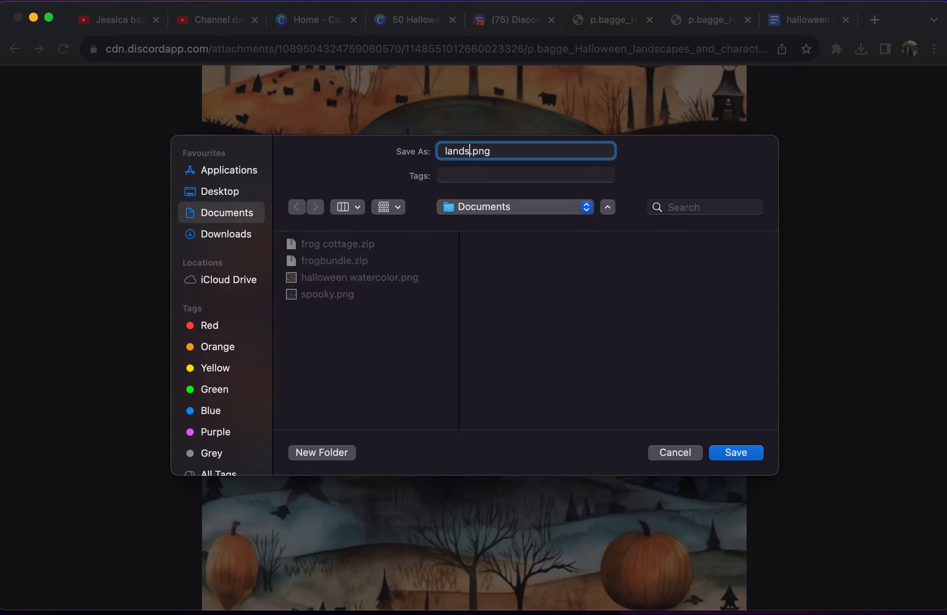
pyautogui.write('atercolor')
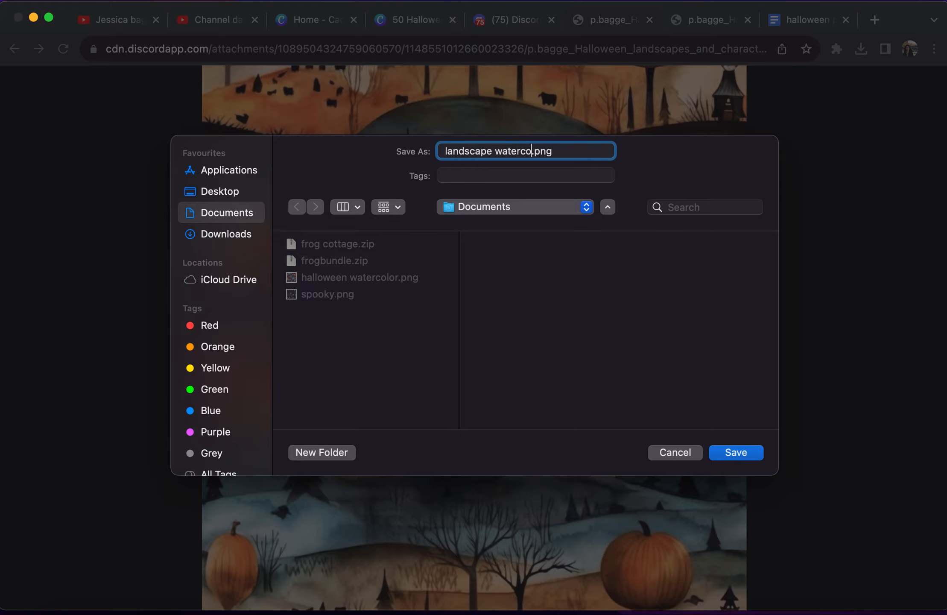
pyautogui.press('Return')
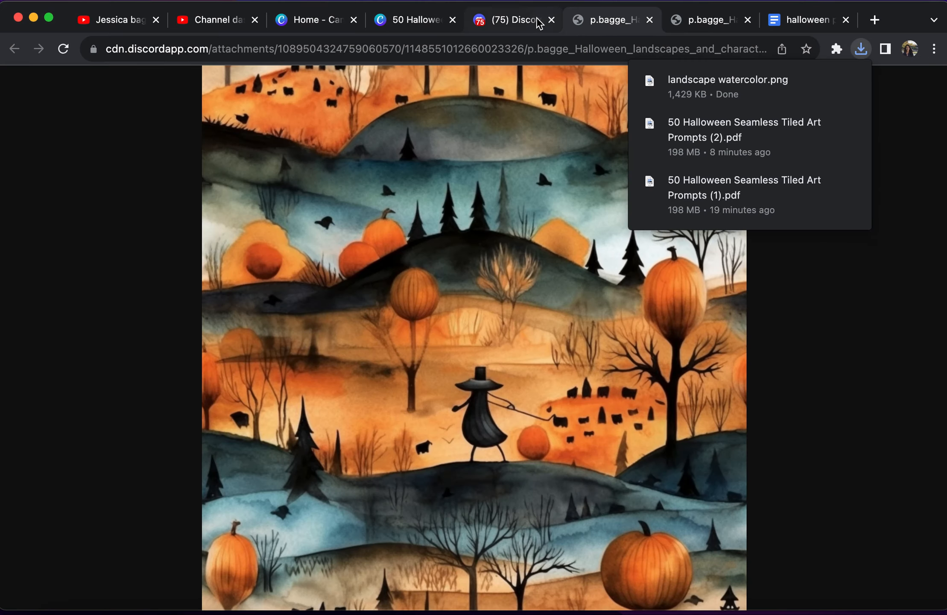
pyautogui.click(535, 21)
pyautogui.click(756, 412)
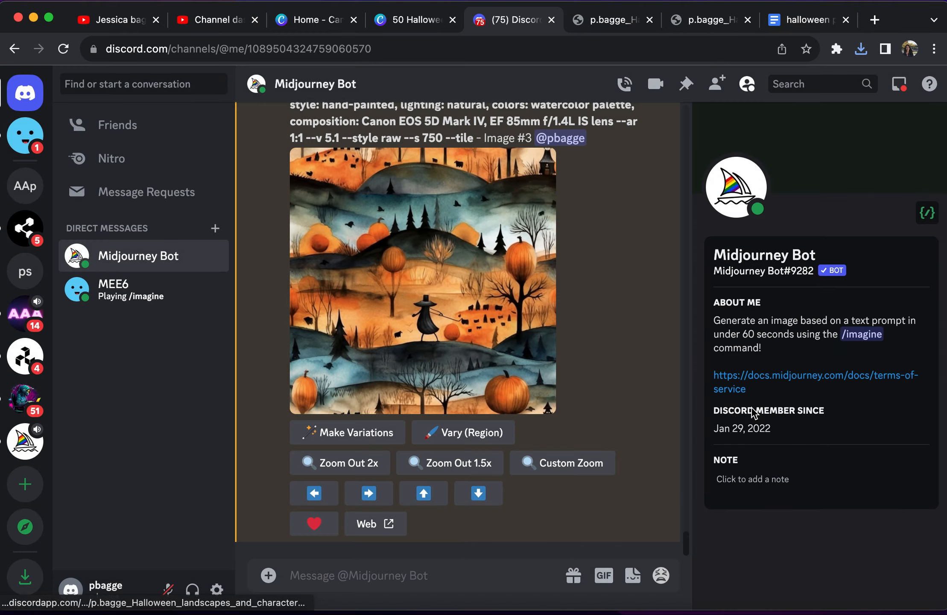
# Regenerate only the area around the black-hatted figure in the upscaled pattern with Vary (Region), keeping the prompt unchanged.
pyautogui.click(363, 433)
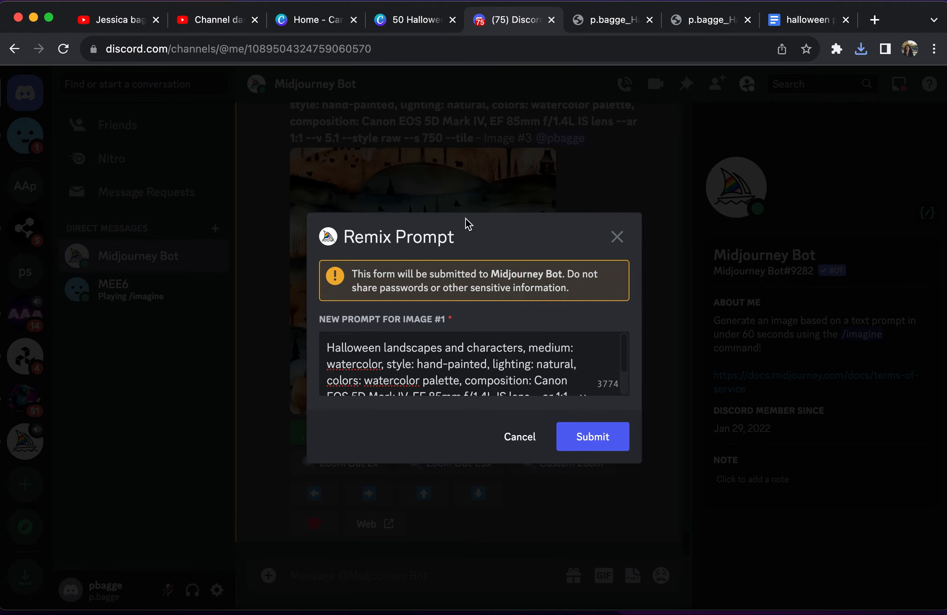
pyautogui.click(624, 237)
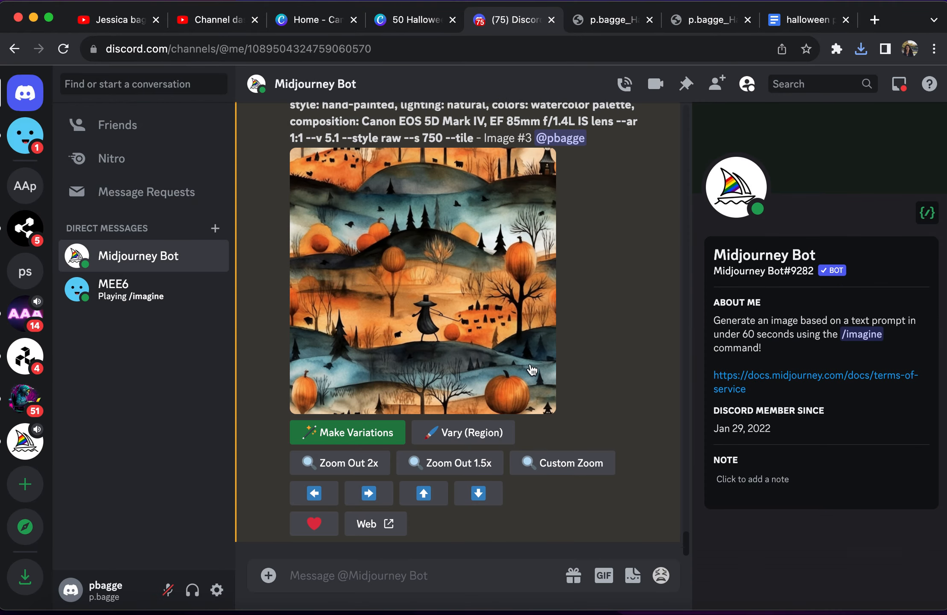
pyautogui.click(490, 433)
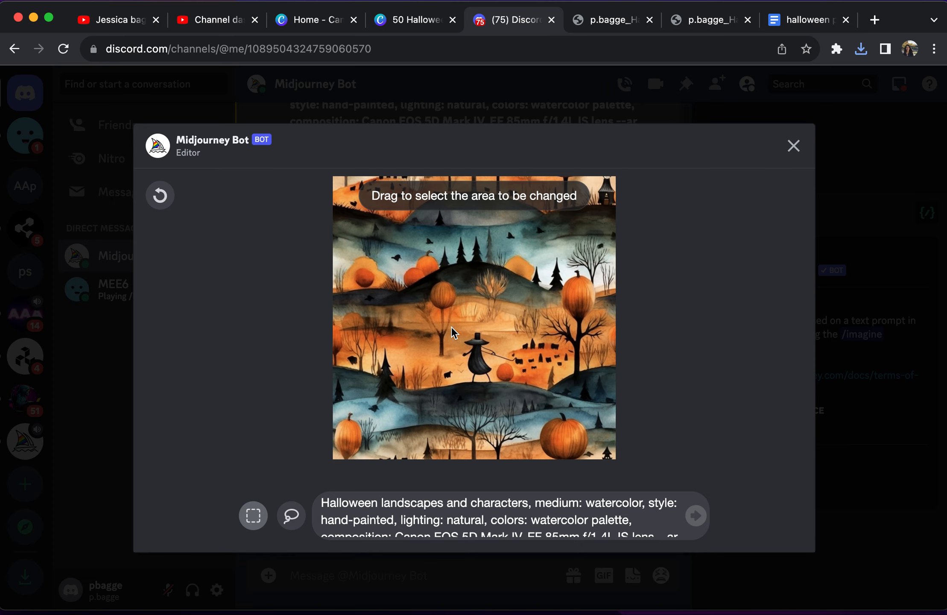
pyautogui.moveTo(454, 332); pyautogui.dragTo(498, 382)
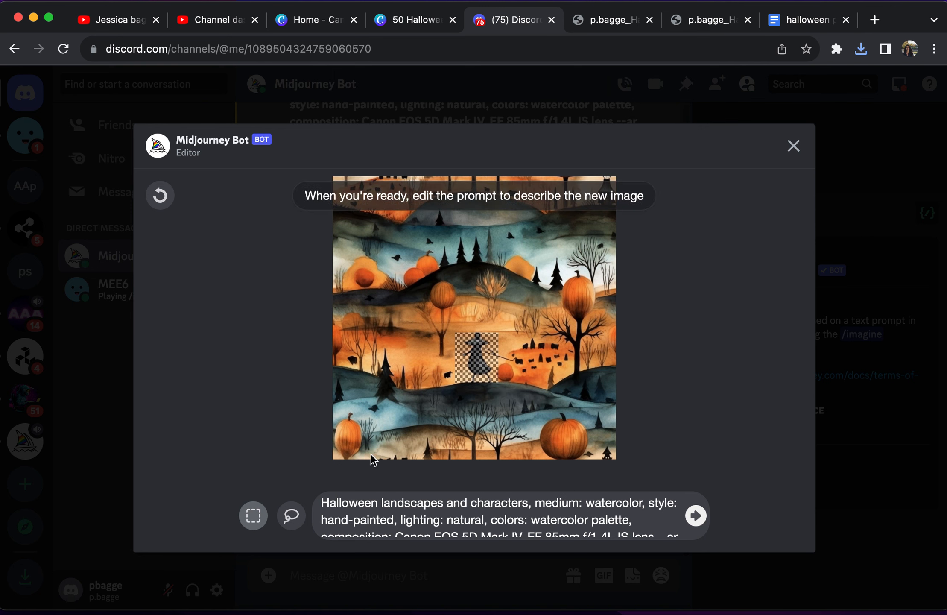
pyautogui.click(320, 503)
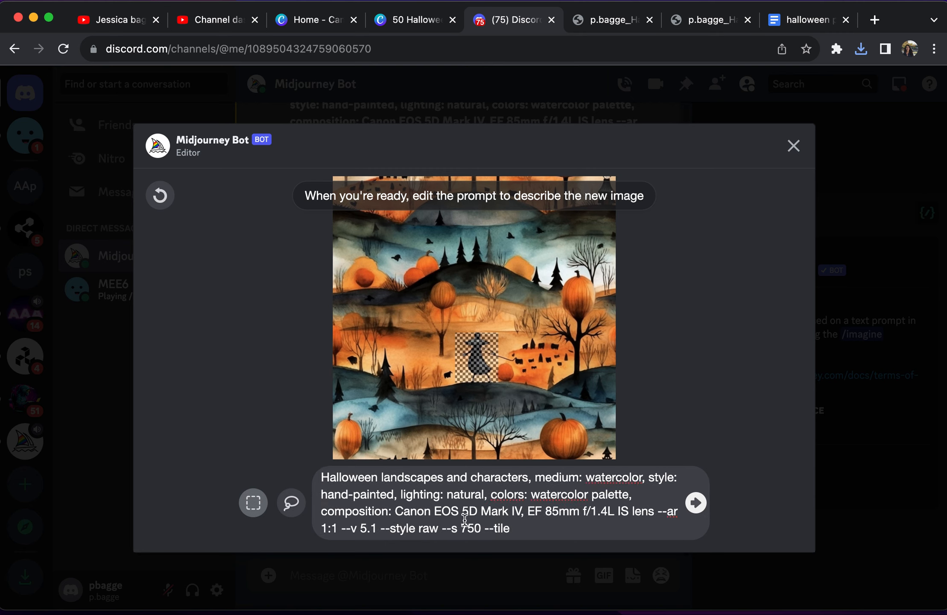
pyautogui.click(698, 506)
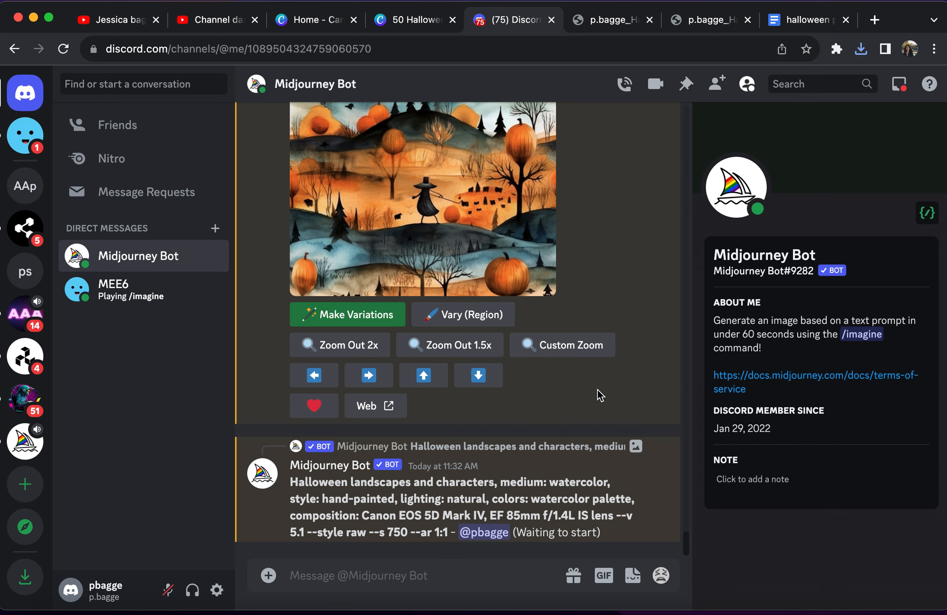
# Request a 1.5x zoomed-out version of the upscaled hills pattern and look back over the pattern and its variations grid.
pyautogui.click(451, 346)
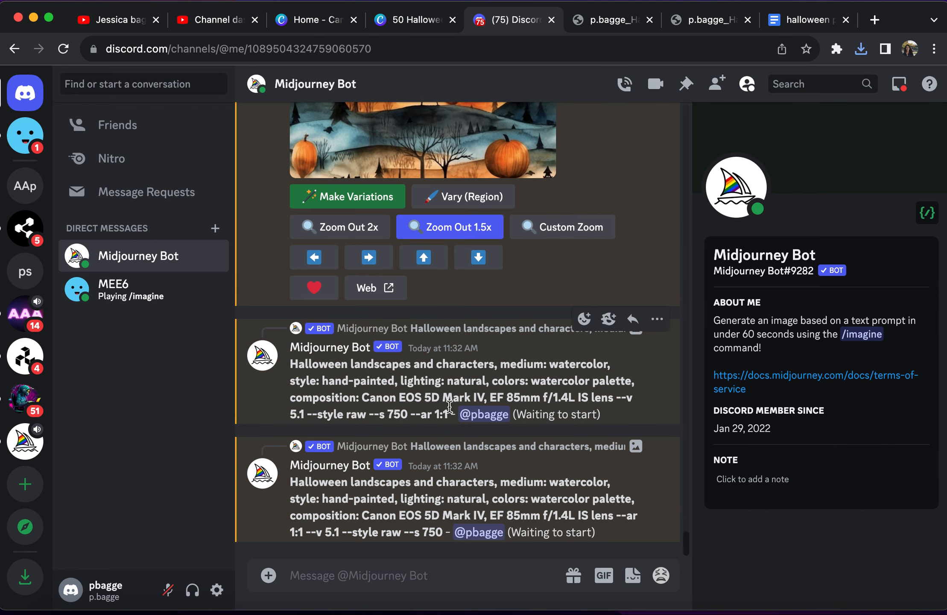
pyautogui.scroll(1, 473, 390)
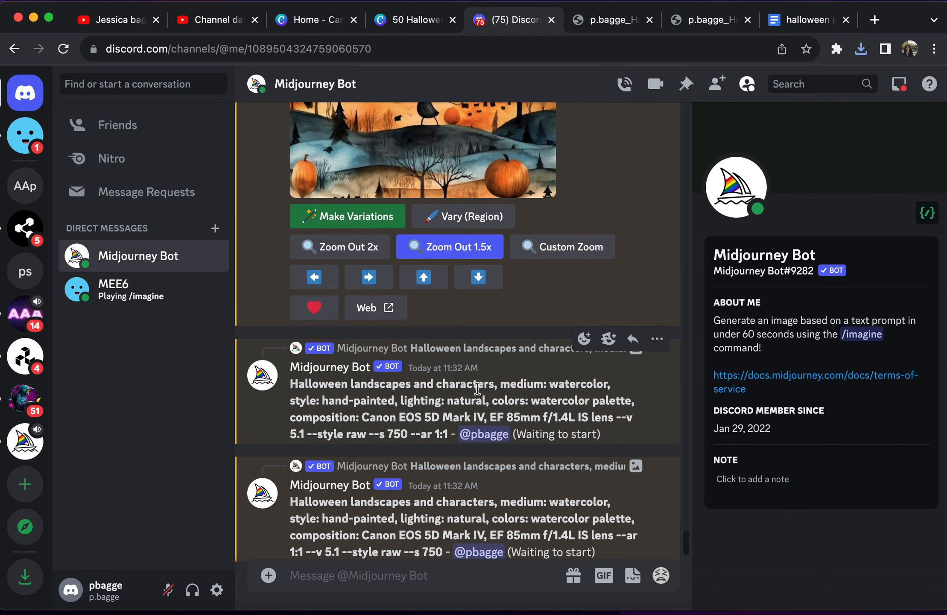
pyautogui.scroll(5, 477, 387)
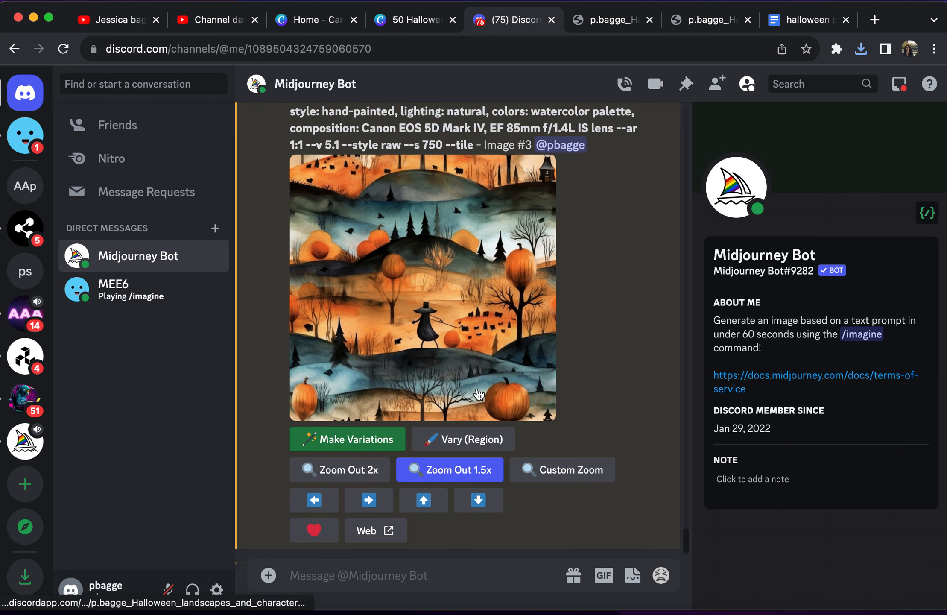
pyautogui.scroll(-5, 478, 384)
pyautogui.scroll(5, 534, 276)
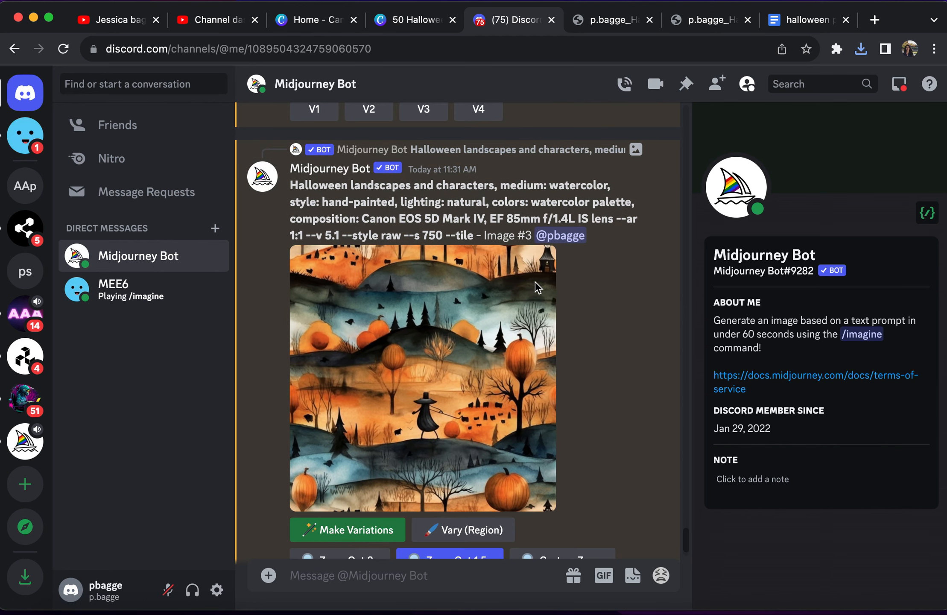
pyautogui.scroll(5, 537, 288)
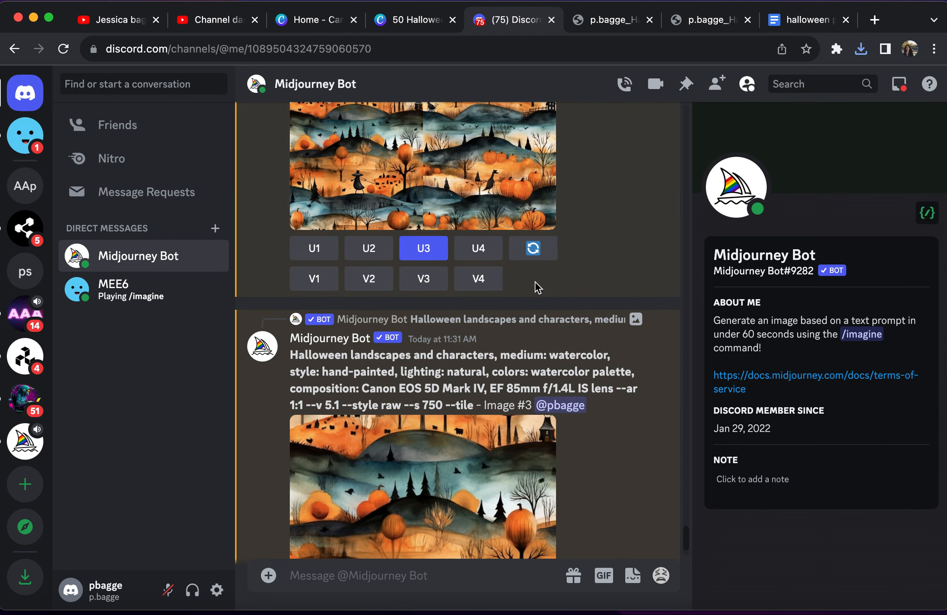
pyautogui.scroll(-8, 536, 286)
pyautogui.scroll(5, 536, 285)
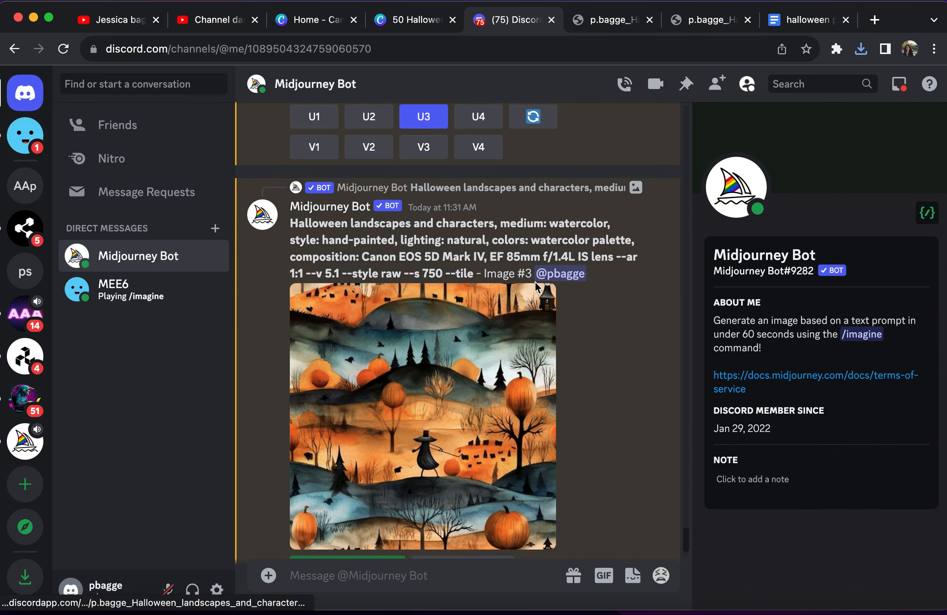
pyautogui.scroll(-8, 536, 286)
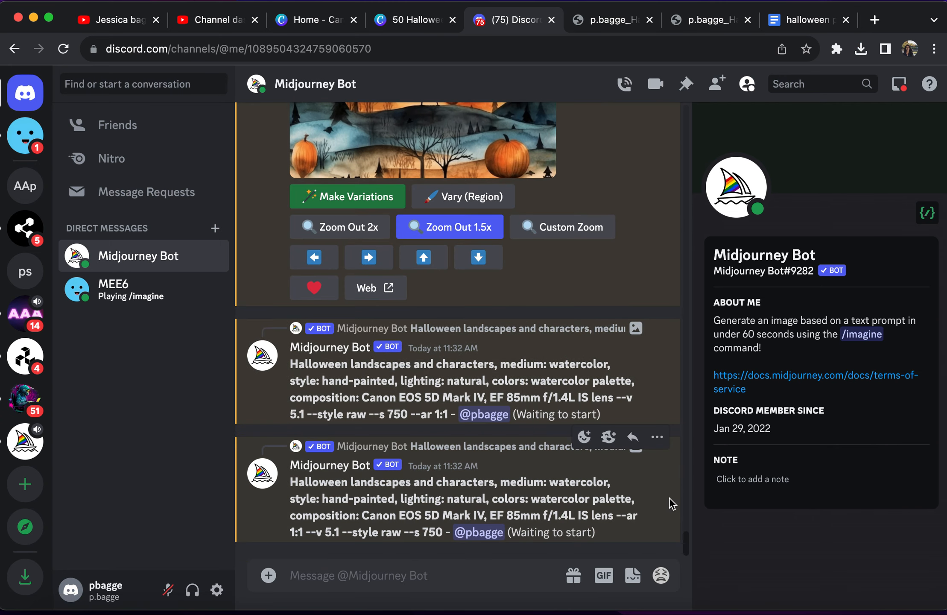